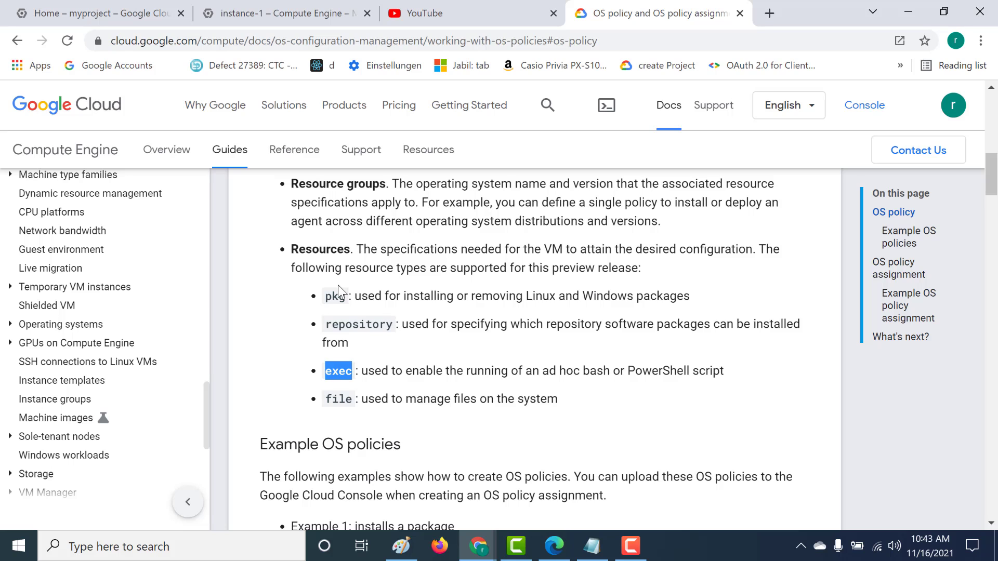
Switch to Notepad and review the node.yml policy's mode, exec resource, validation script and enforcement script
left_click(592, 546)
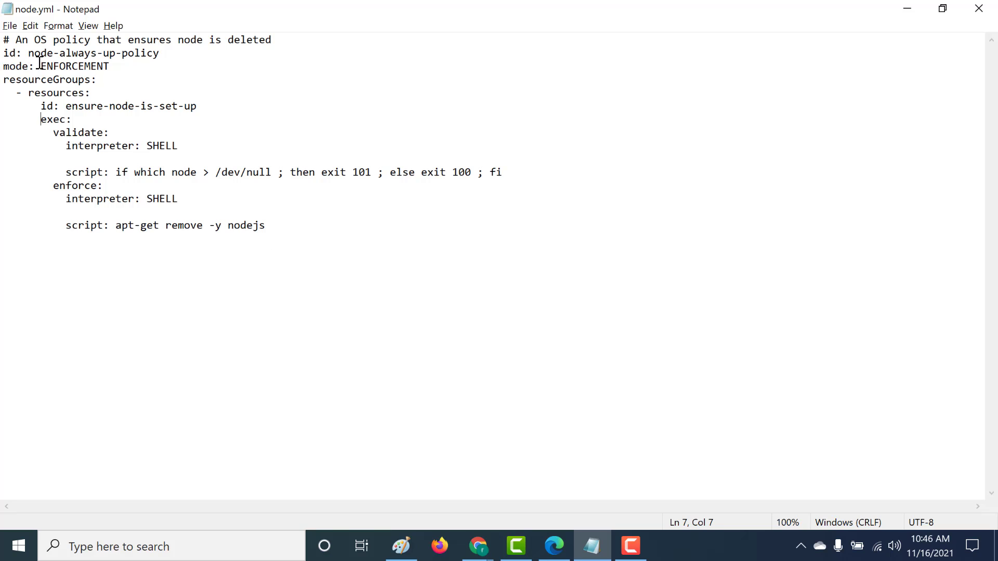
left_click_drag(40, 63, 78, 62)
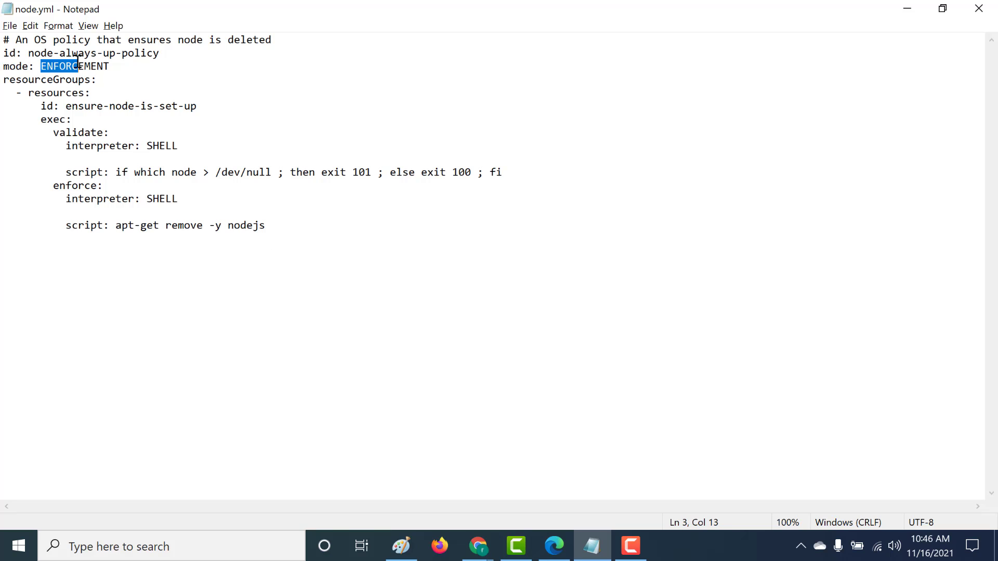
left_click(47, 117)
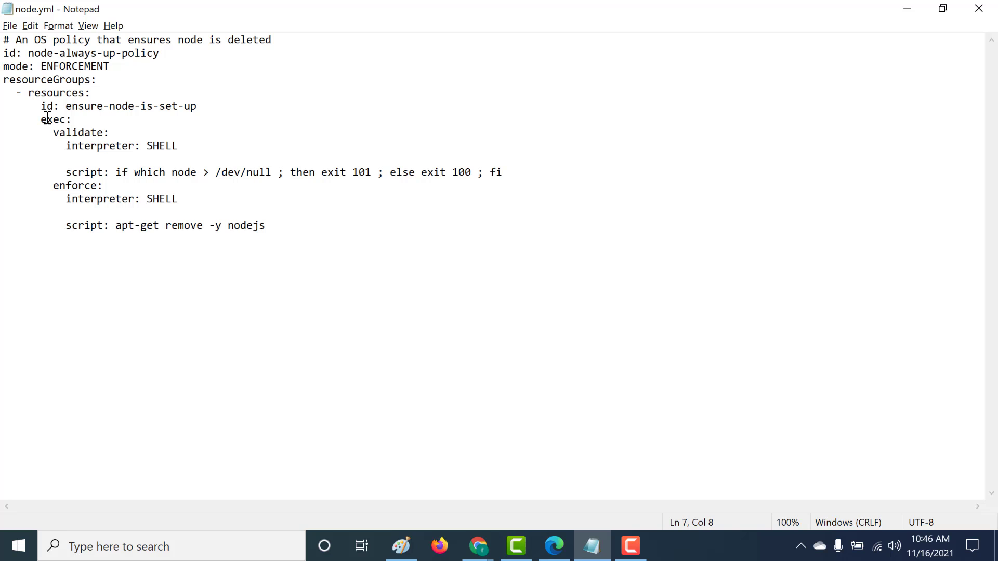
left_click_drag(57, 128, 92, 136)
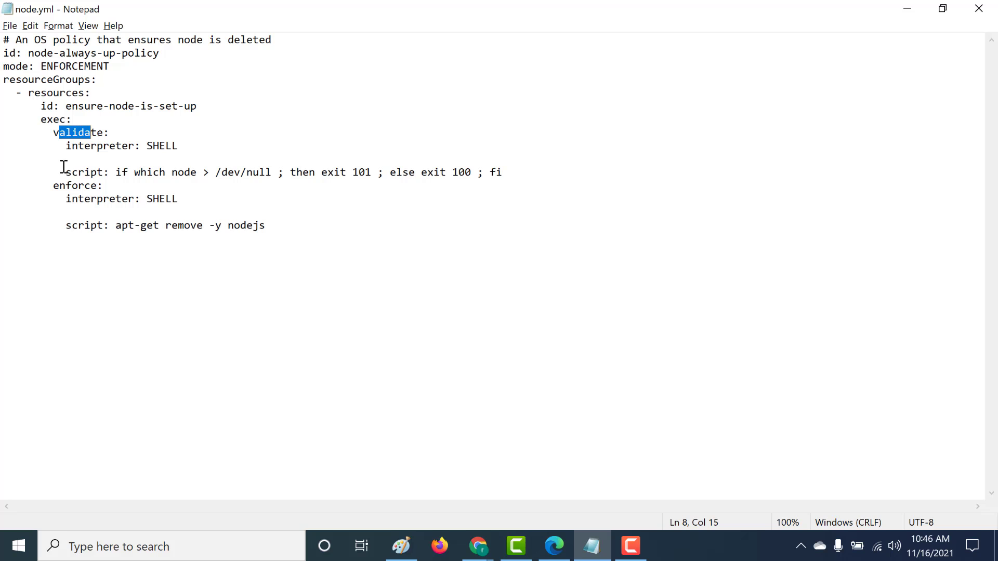
left_click_drag(62, 172, 506, 172)
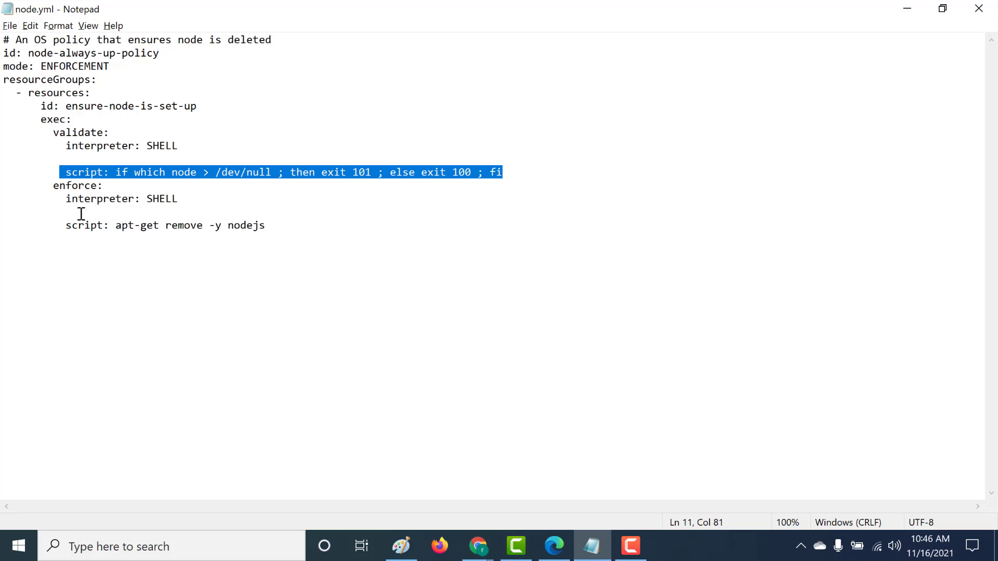
left_click_drag(63, 203, 268, 227)
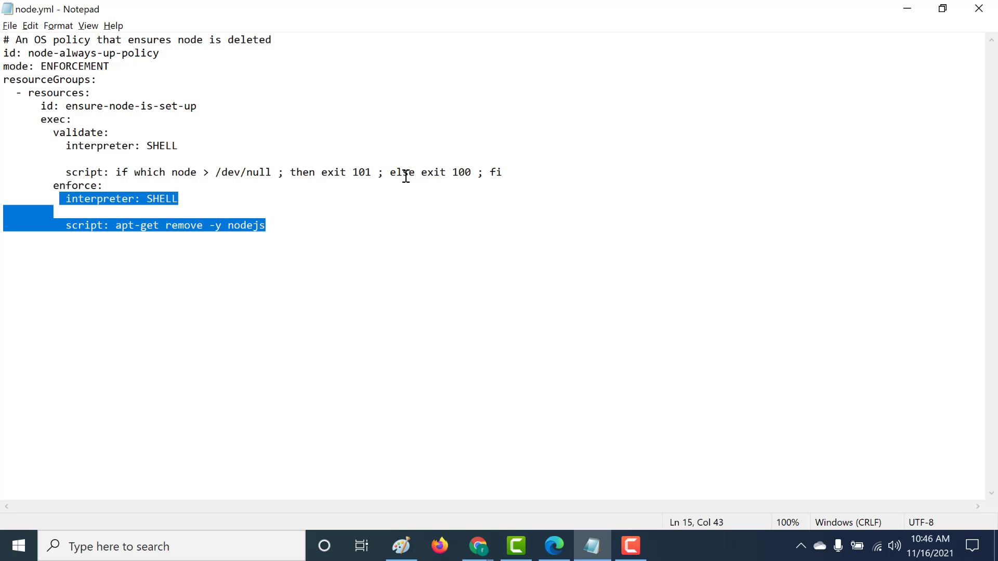
left_click_drag(405, 177, 460, 177)
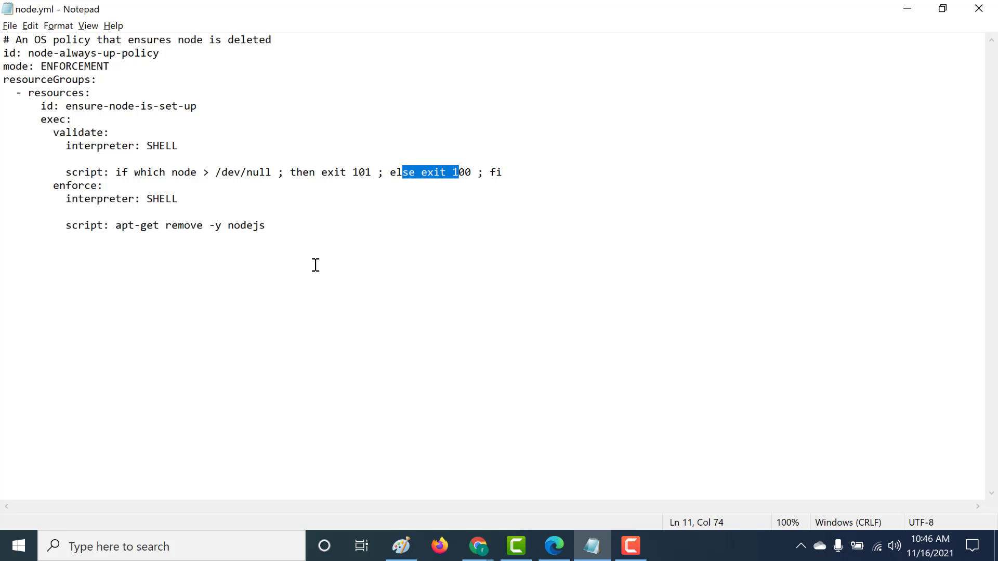
triple_click(321, 233)
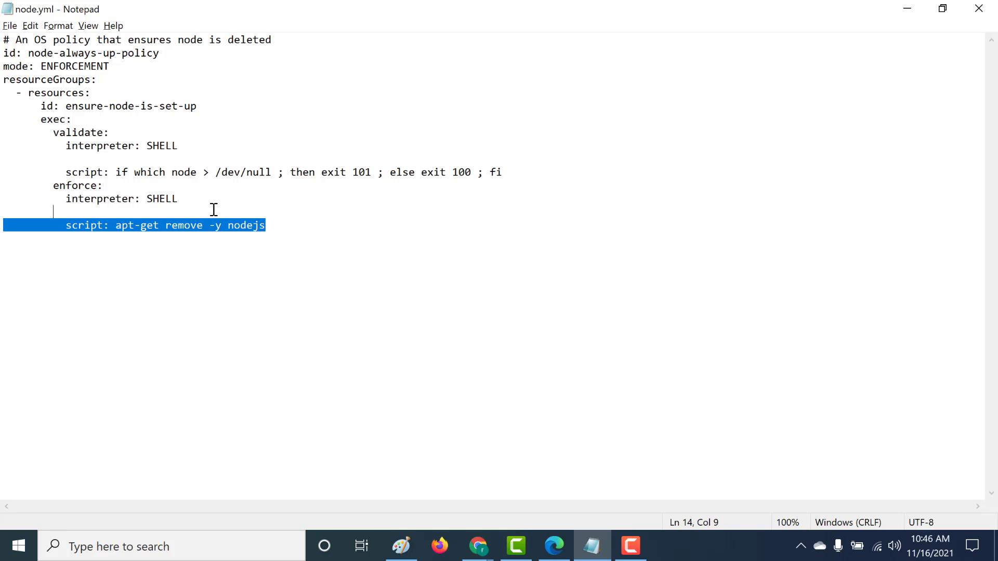
double_click(49, 121)
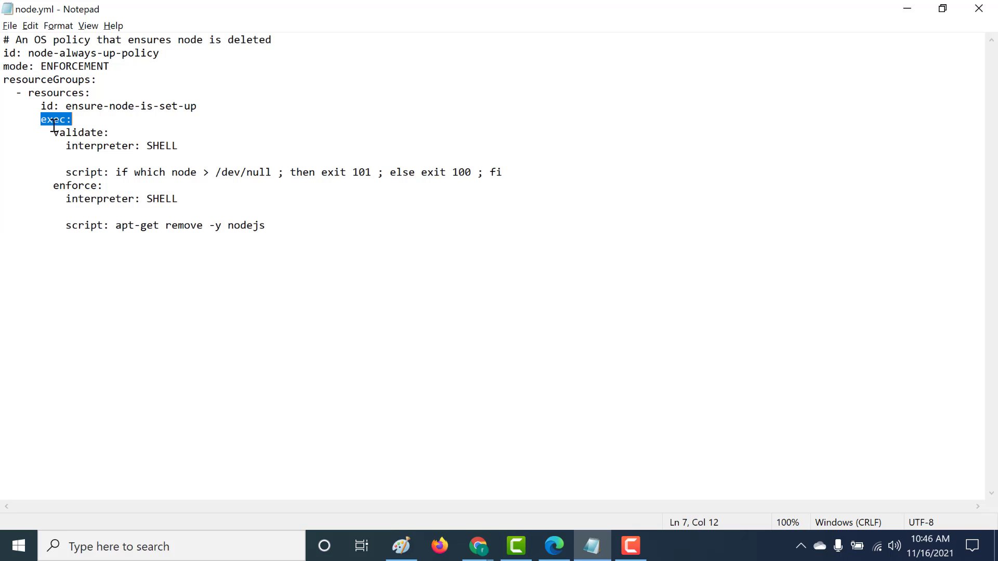
Switch to Chrome, show the instance-1 details page and bring up the instance's open SSH terminal
left_click(477, 546)
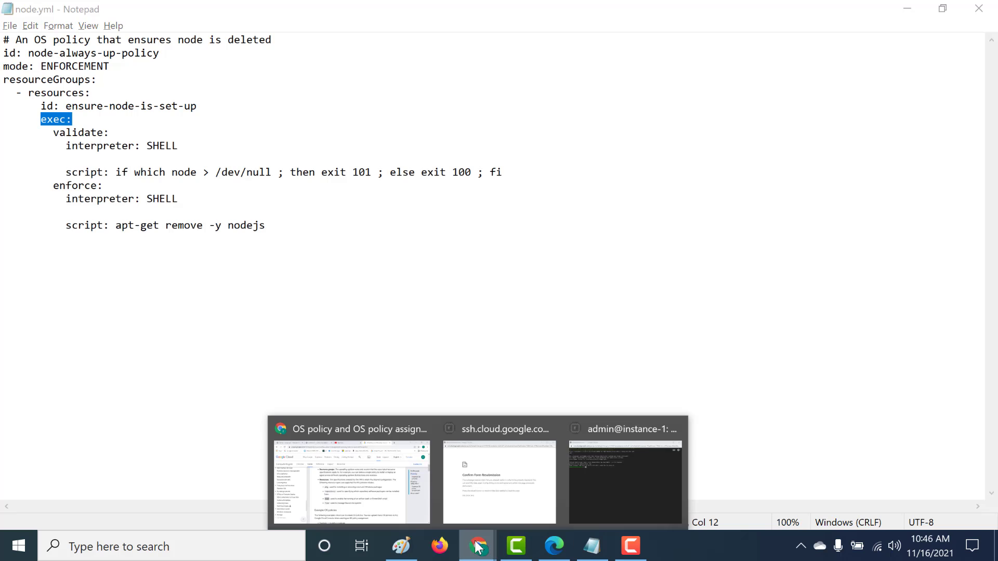
left_click(368, 498)
left_click(234, 13)
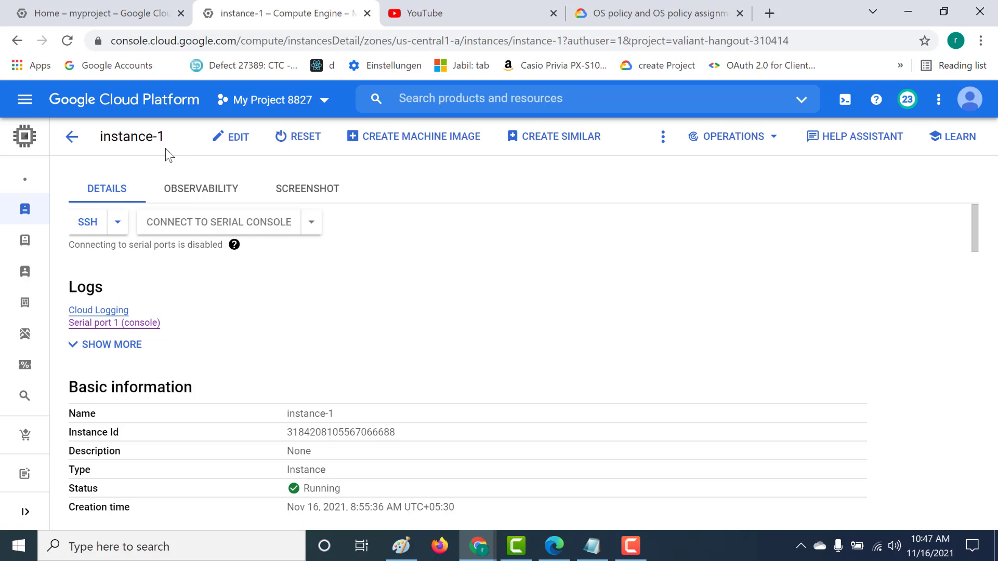
left_click(477, 546)
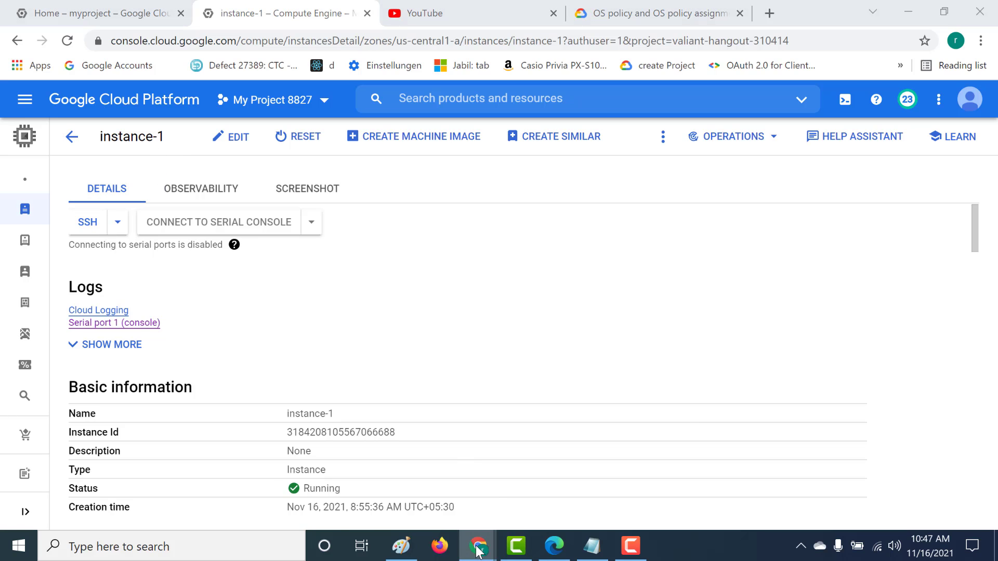
left_click(626, 482)
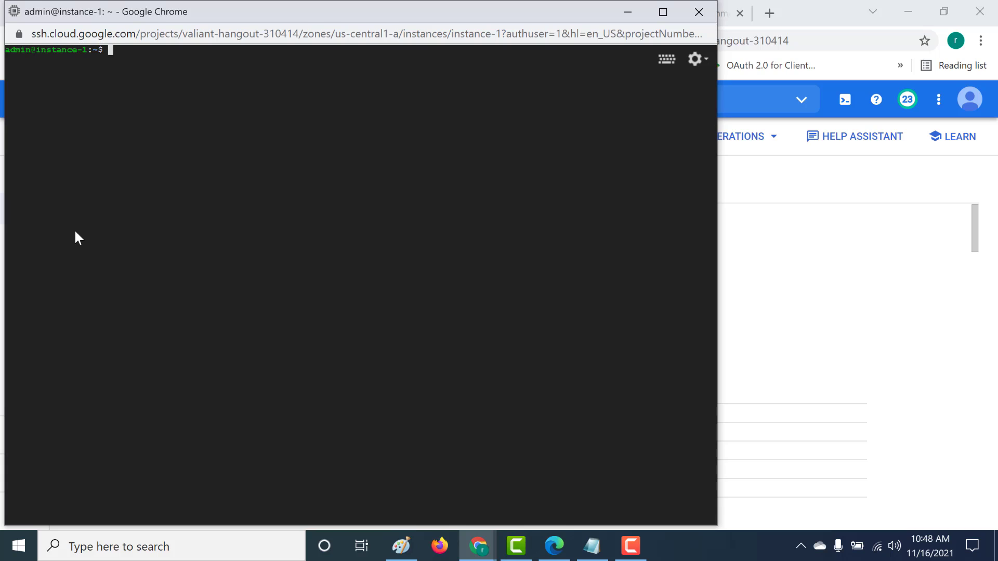
Check the Node version installed on instance-1 by running node -v
key("Return")
key("Return")
key("Return")
key("Return")
type("nod")
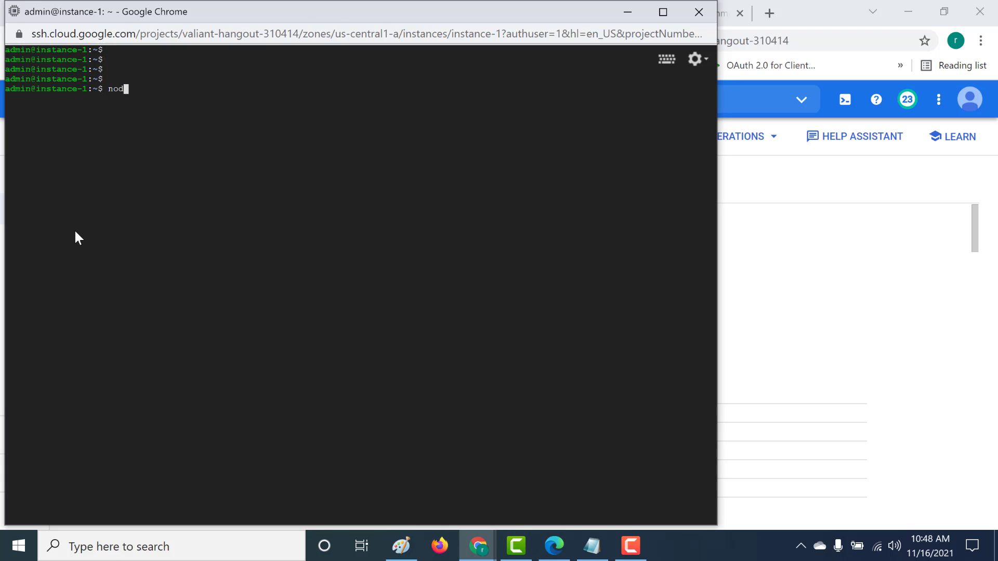
type("e -v")
key("Return")
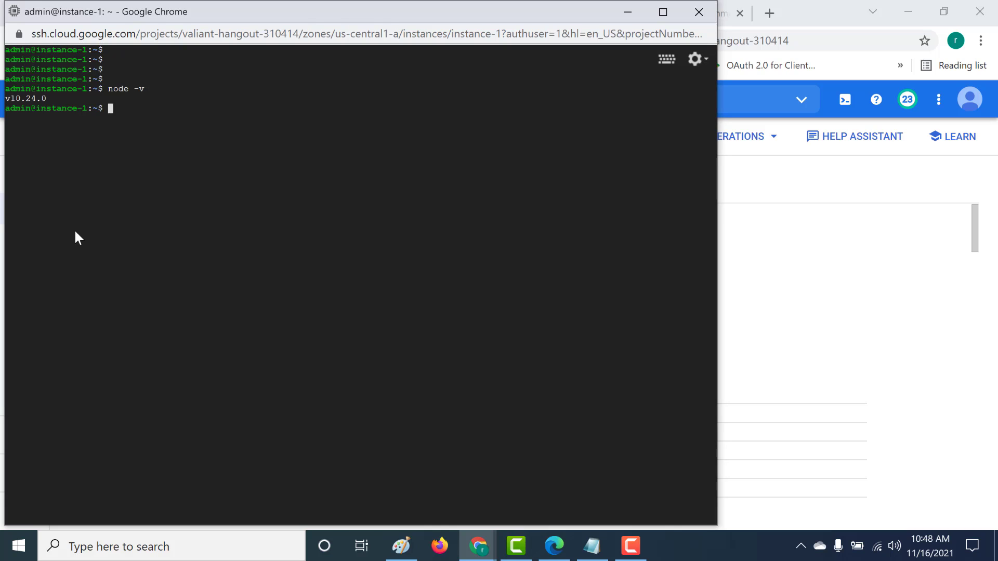
Start the node shell on instance-1, leave it and clear the terminal
type("node")
key("Return")
key("ctrl+z")
key("ctrl+c")
type("c")
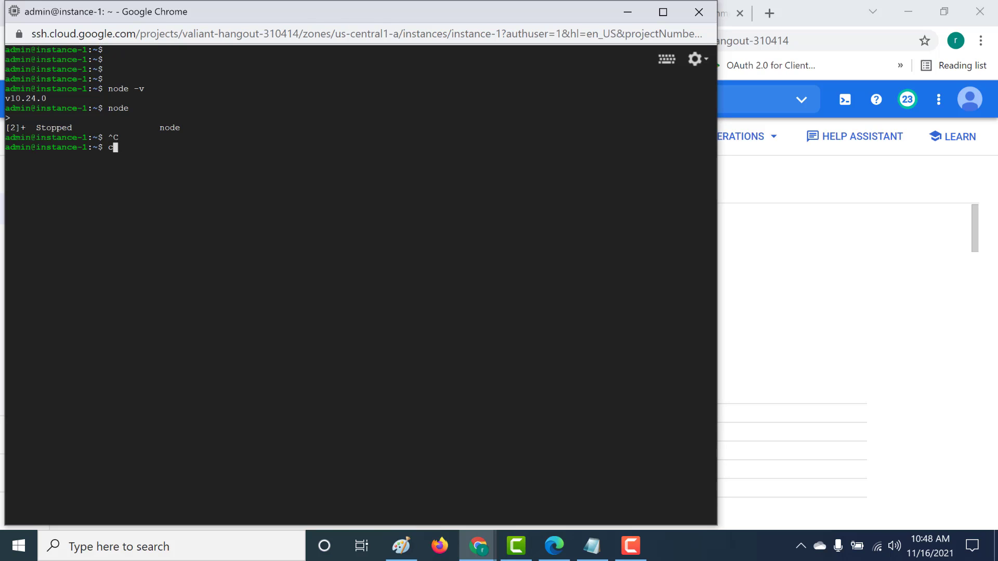
type("lear")
key("Return")
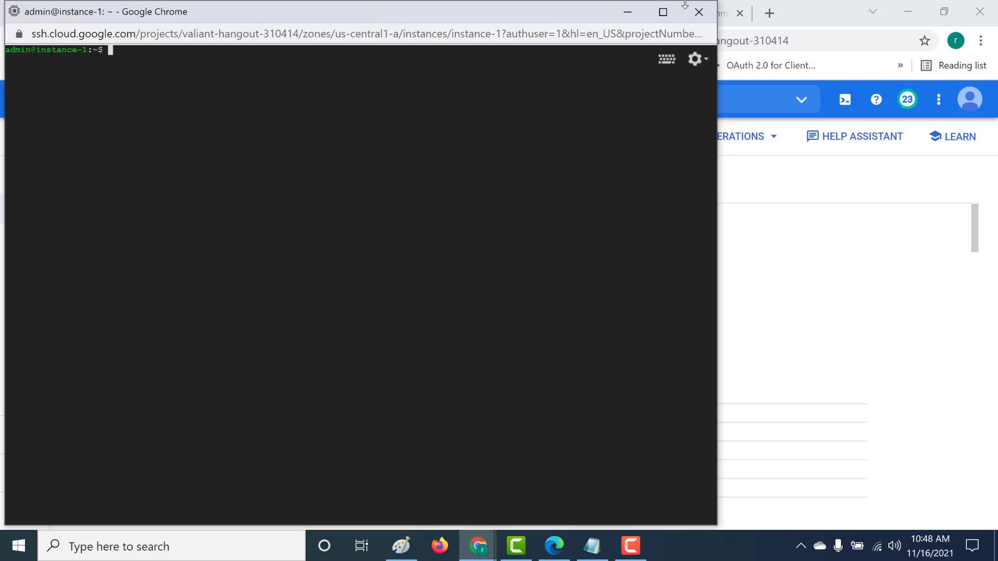
Minimize the SSH terminal, open Compute Engine's OS configuration management page and check the policy state of instance-1
left_click(627, 12)
mouse_move(20, 161)
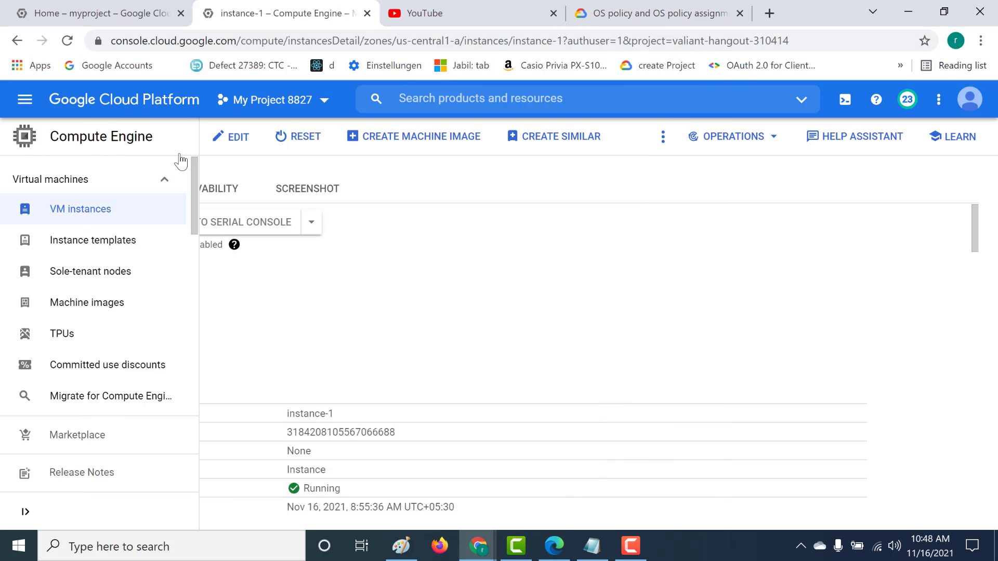
left_click_drag(192, 166, 185, 292)
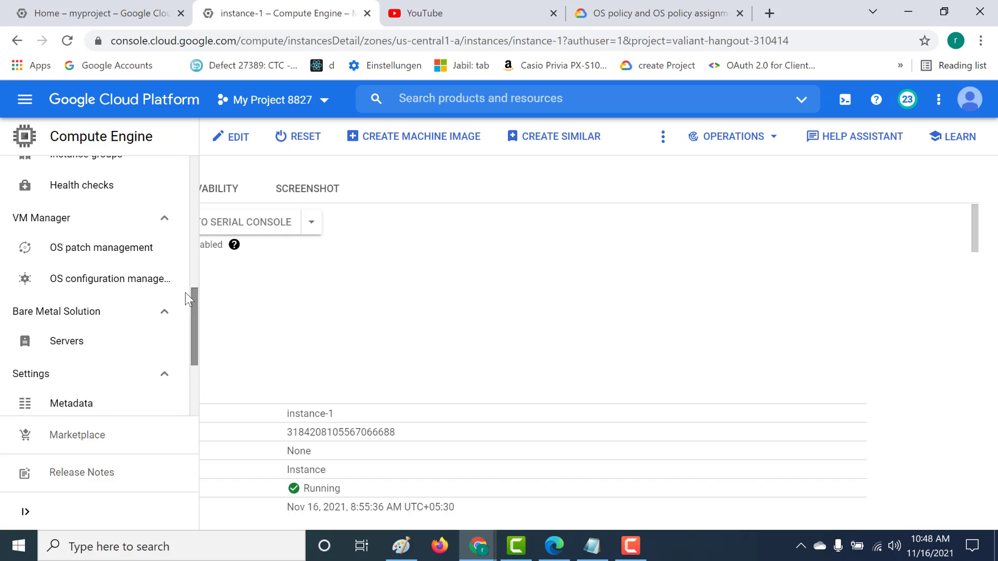
left_click(83, 292)
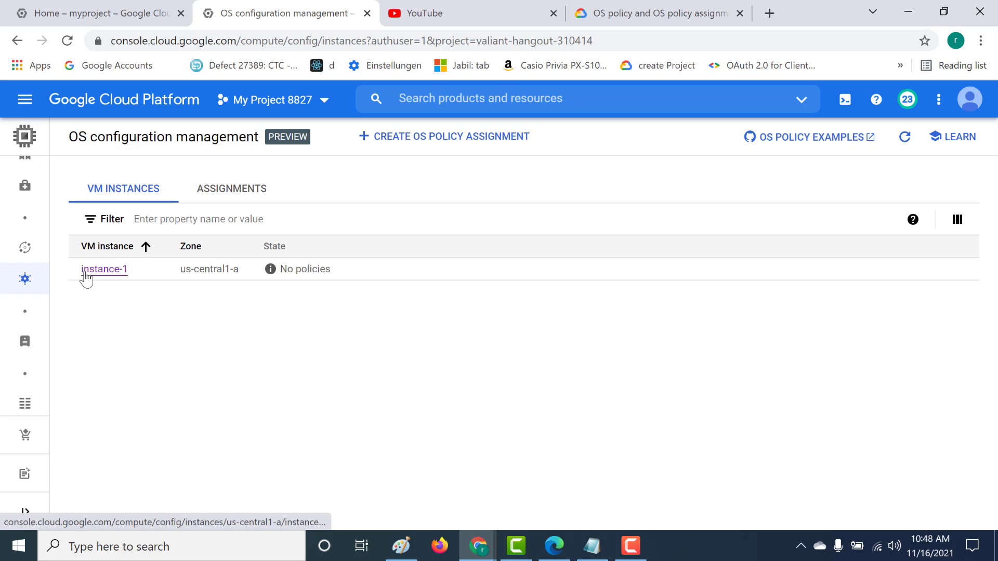
double_click(333, 271)
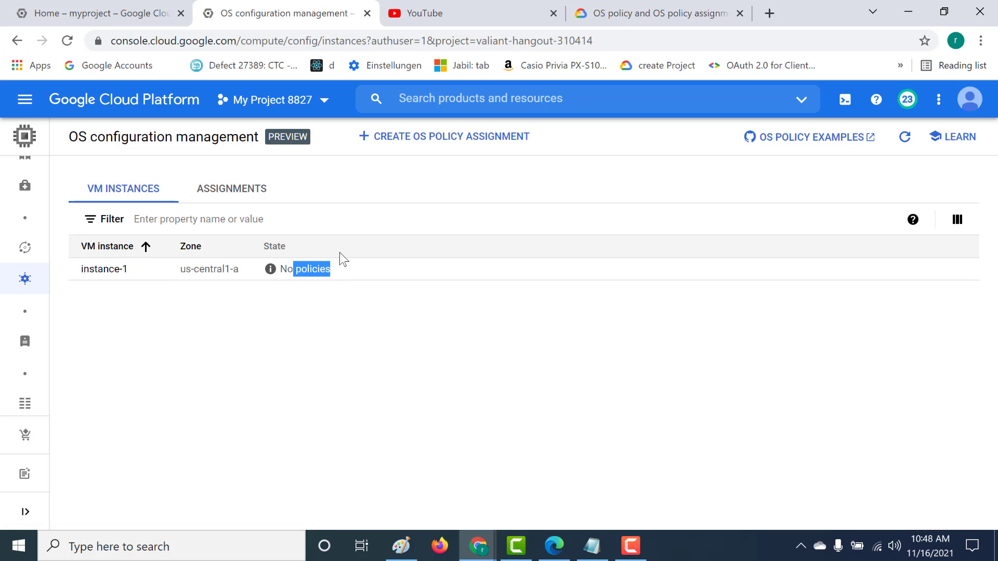
Start a new OS policy assignment with the ID remove-node and description "an assignement to delete node from our vm"
left_click(404, 147)
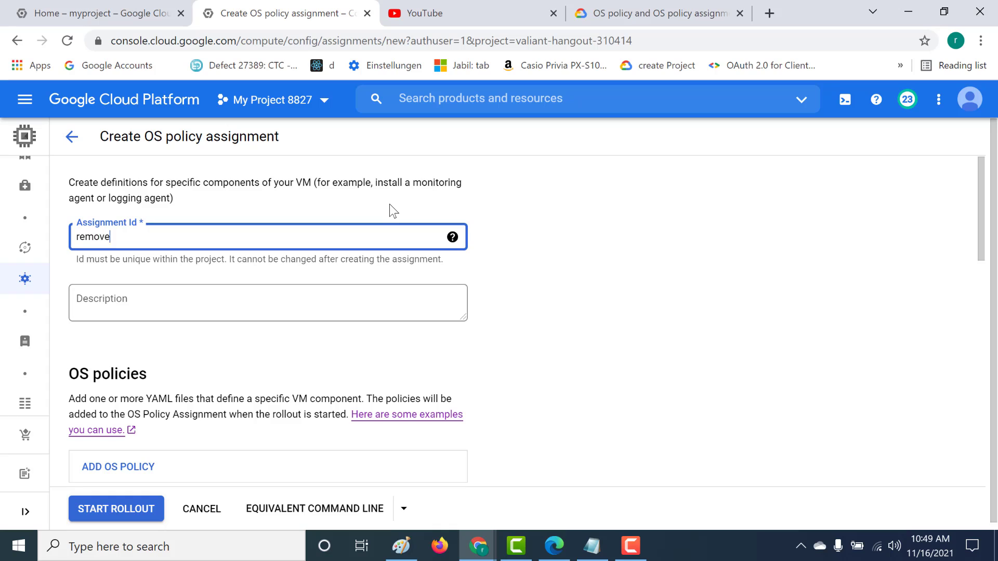
type("remove-node")
left_click(383, 304)
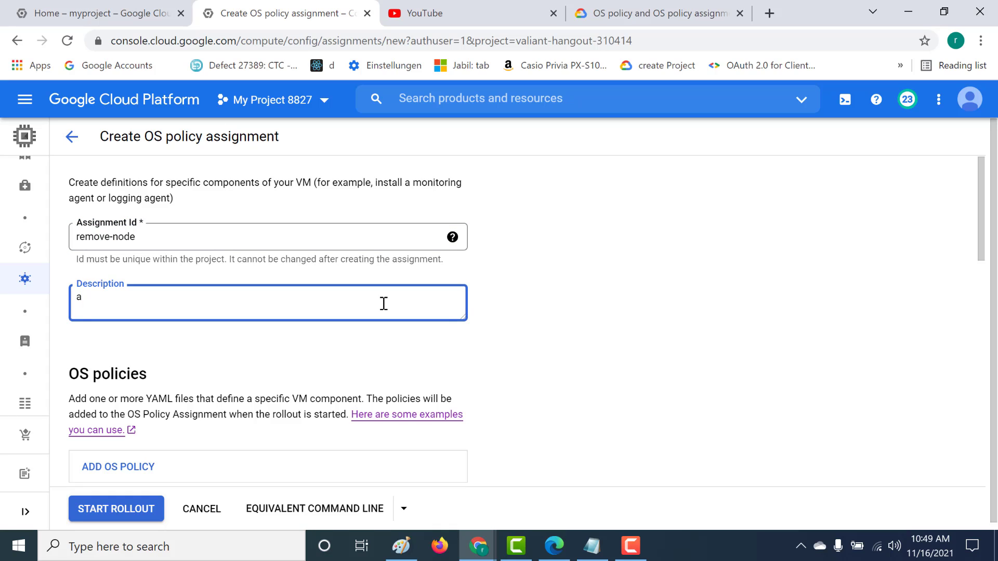
type("an assignement to delete node from our vm")
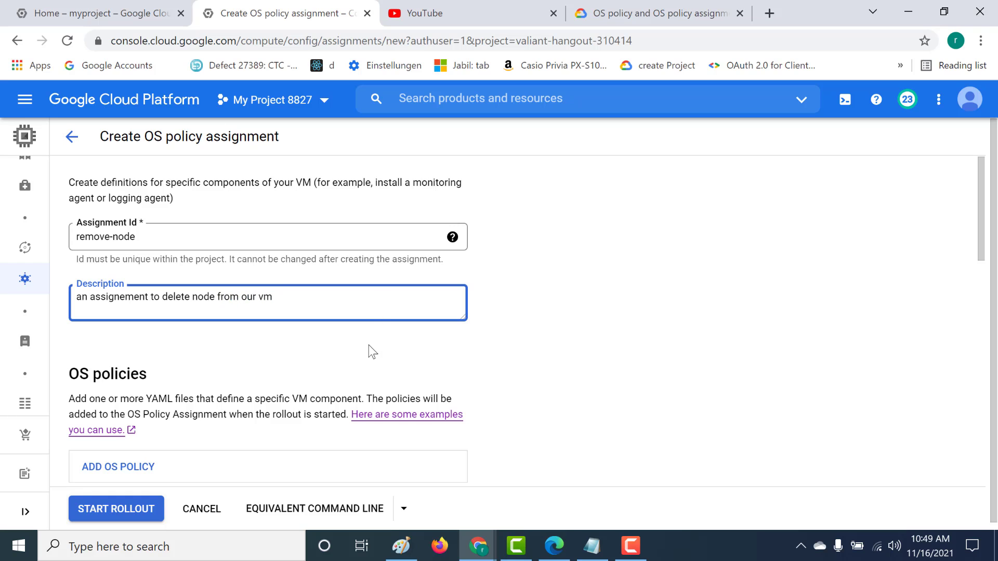
Look over the assignment form's policy and target sections and recheck the node.yml policy in Notepad
scroll(370, 350, "down", 5)
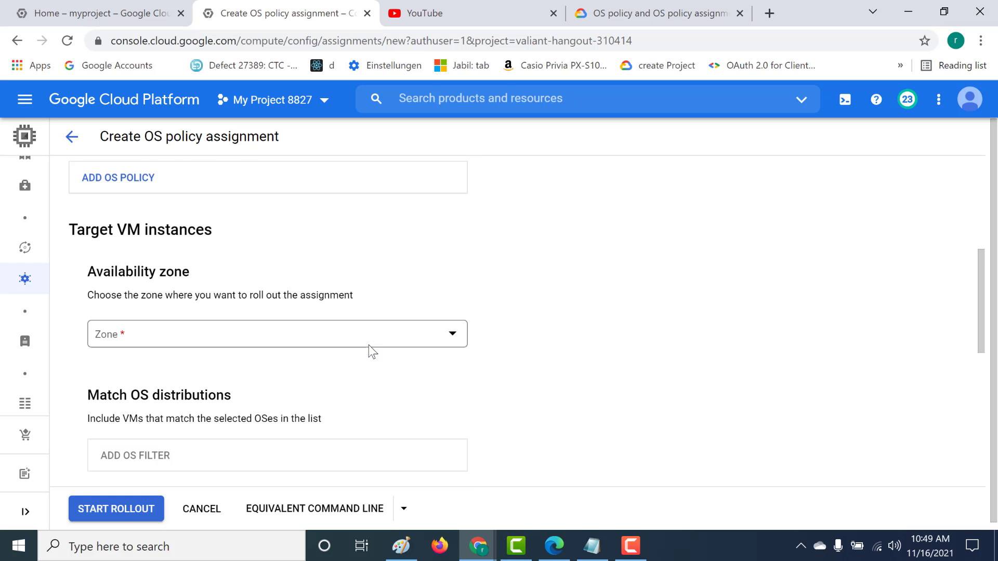
scroll(369, 350, "up", 3)
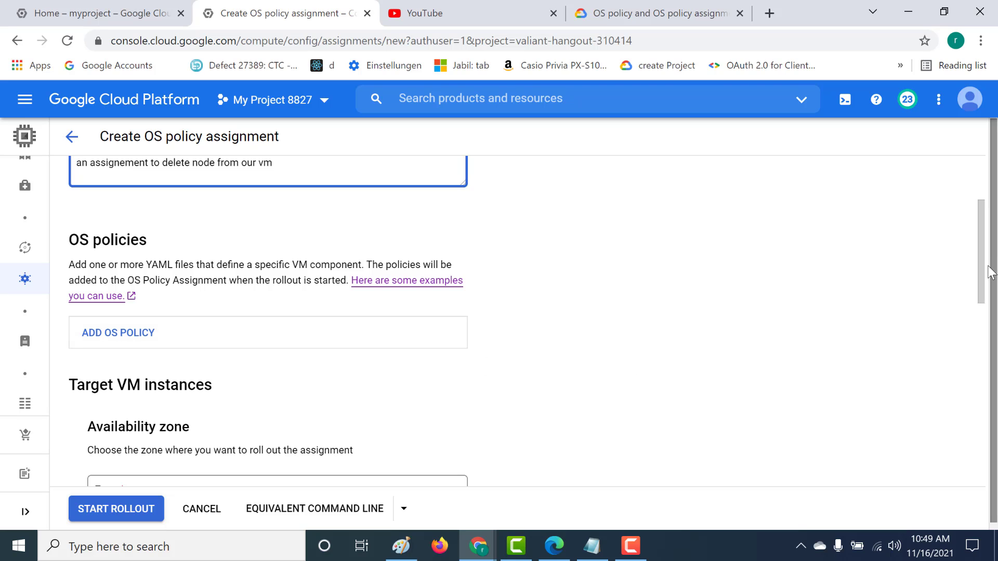
left_click_drag(981, 270, 977, 221)
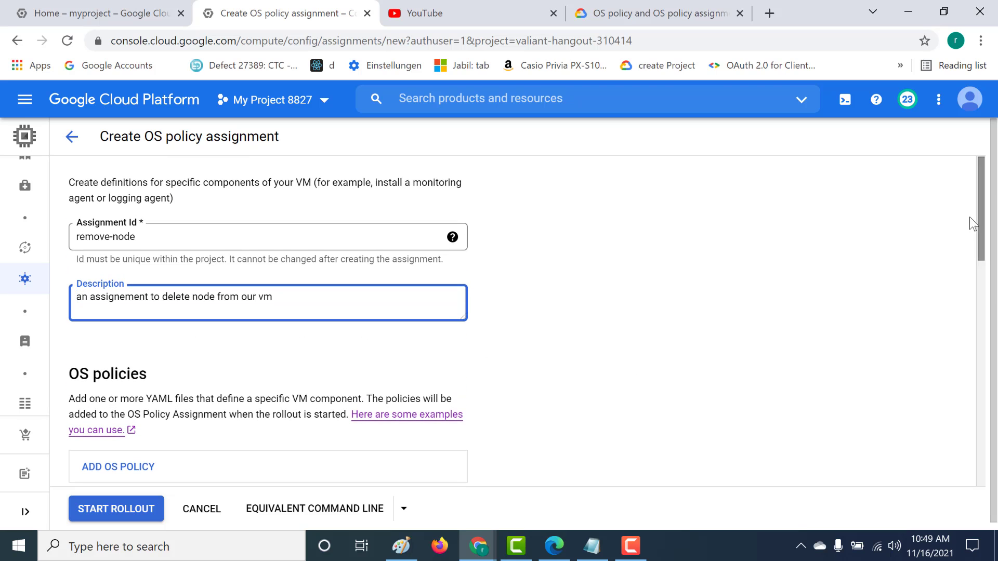
left_click(591, 547)
left_click(467, 376)
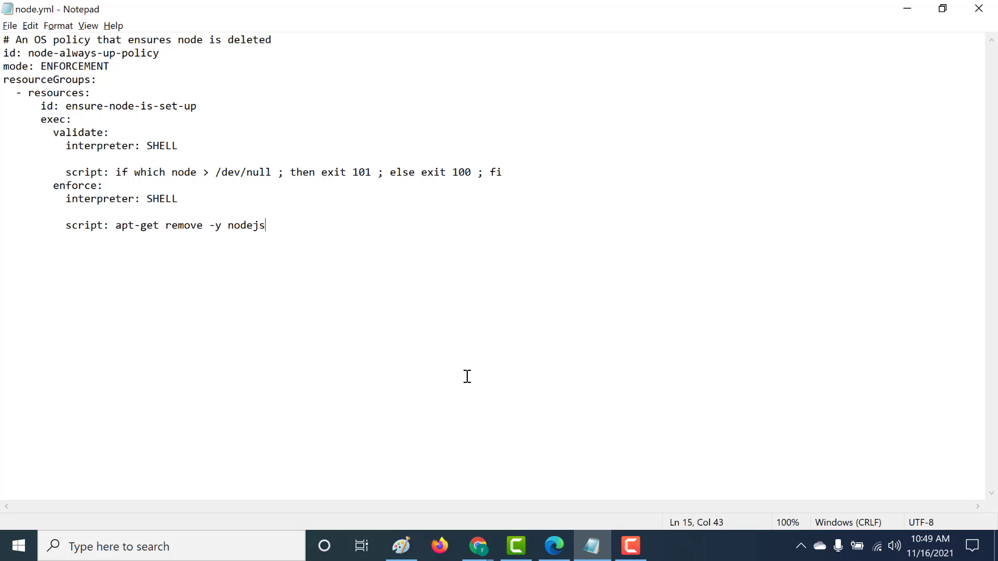
key("alt+Tab")
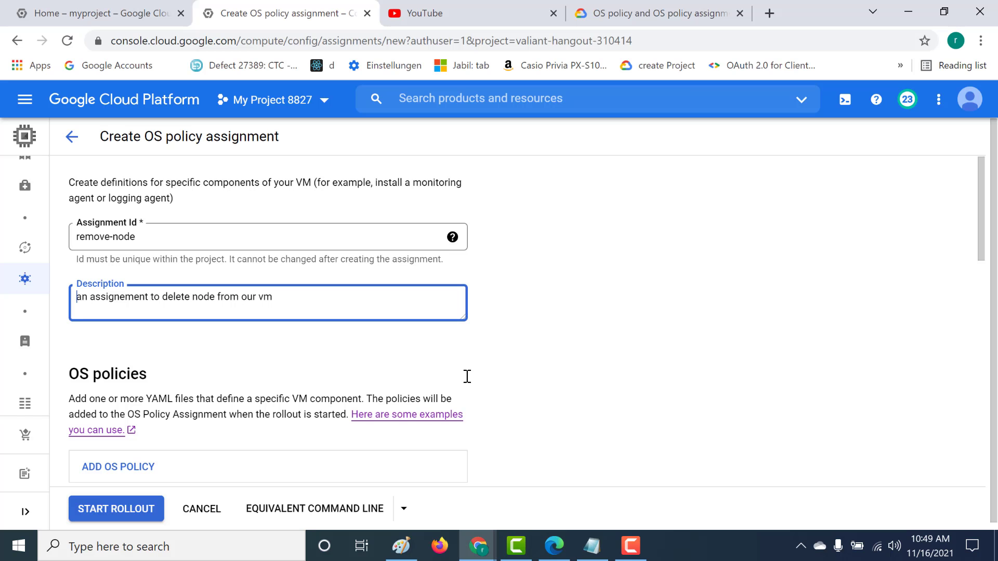
Add the node.yml file from the Desktop as the assignment's OS policy
scroll(312, 416, "down", 5)
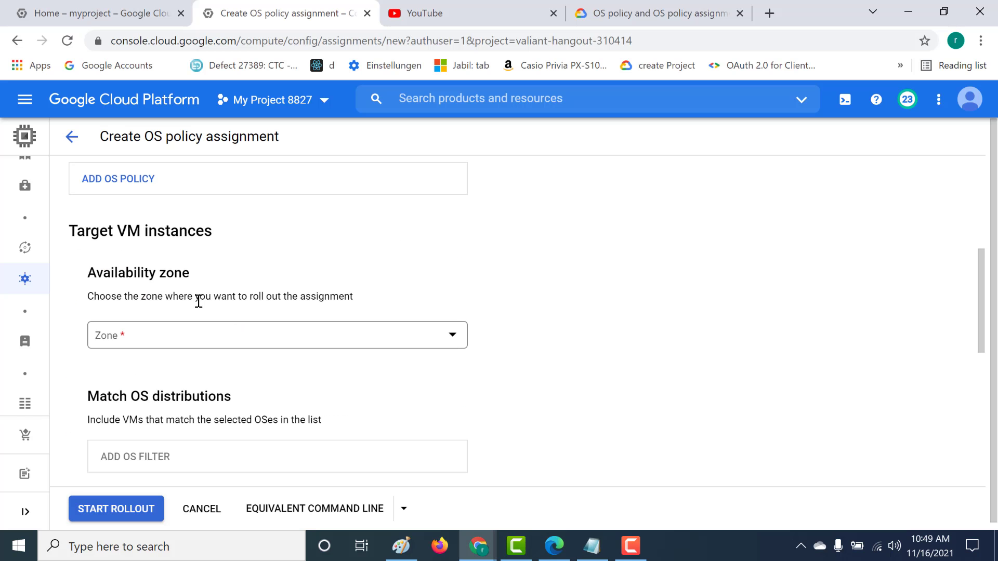
scroll(198, 296, "up", 1)
left_click(115, 207)
left_click(407, 273)
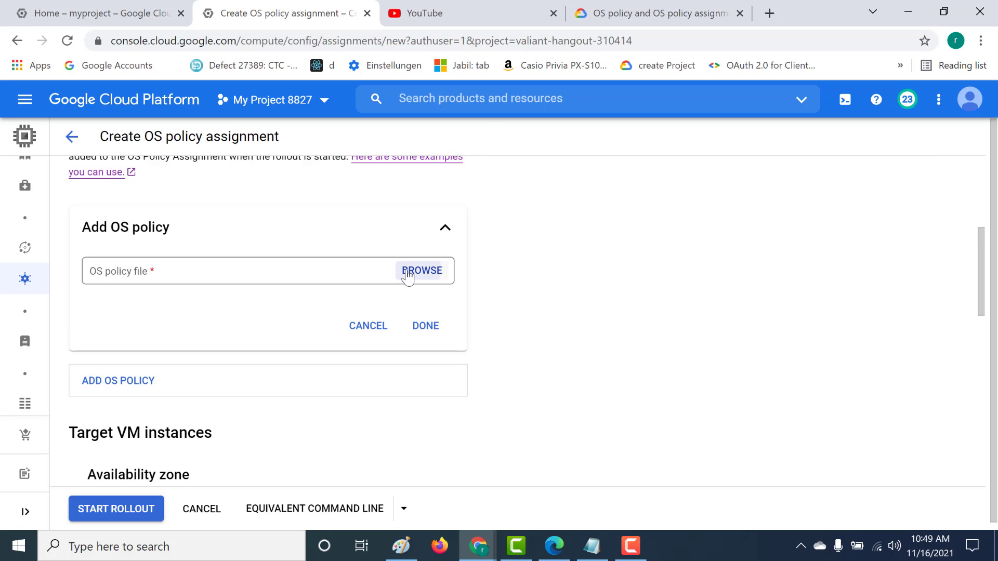
double_click(373, 151)
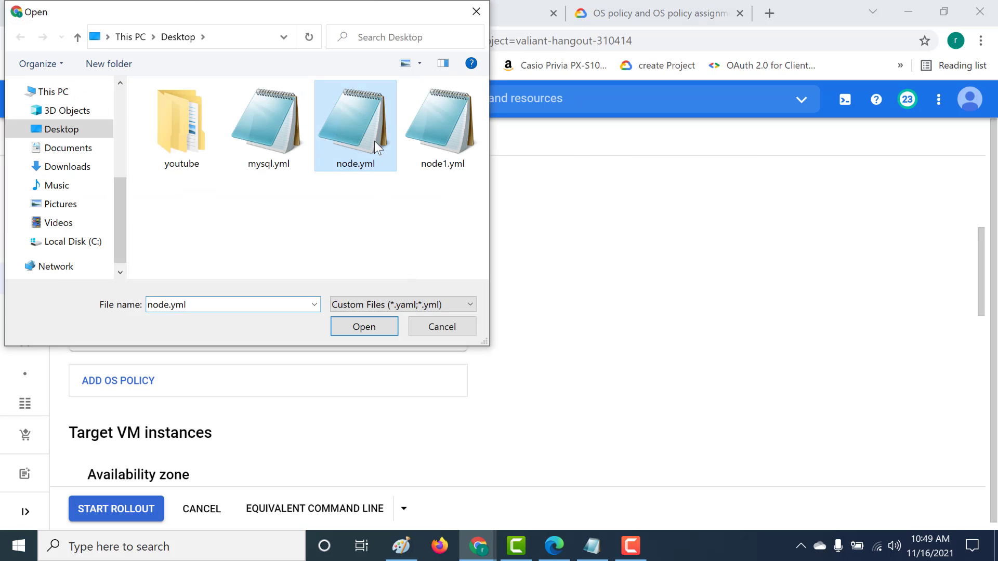
left_click(435, 329)
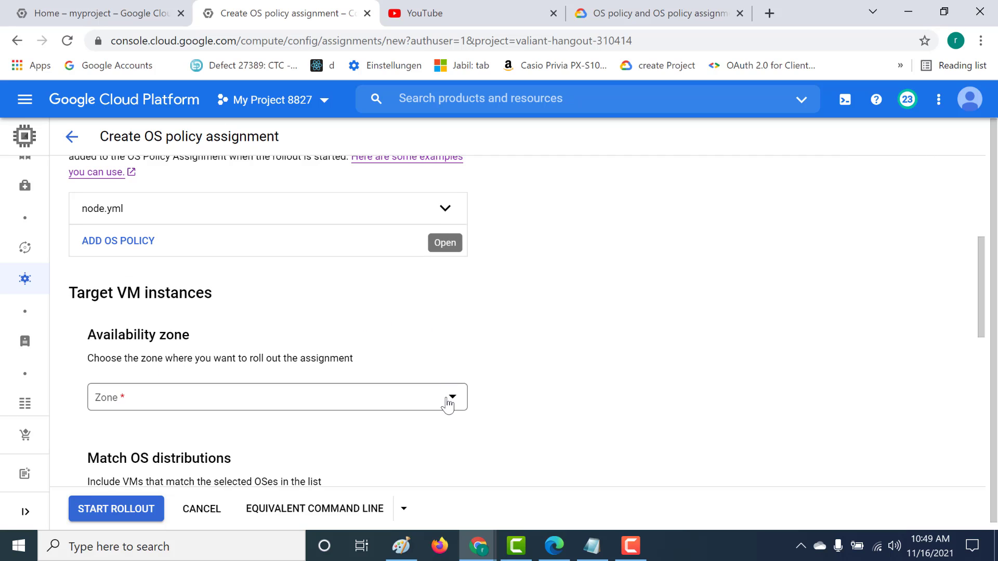
Set the assignment's target availability zone to us-central1-a
left_click(450, 401)
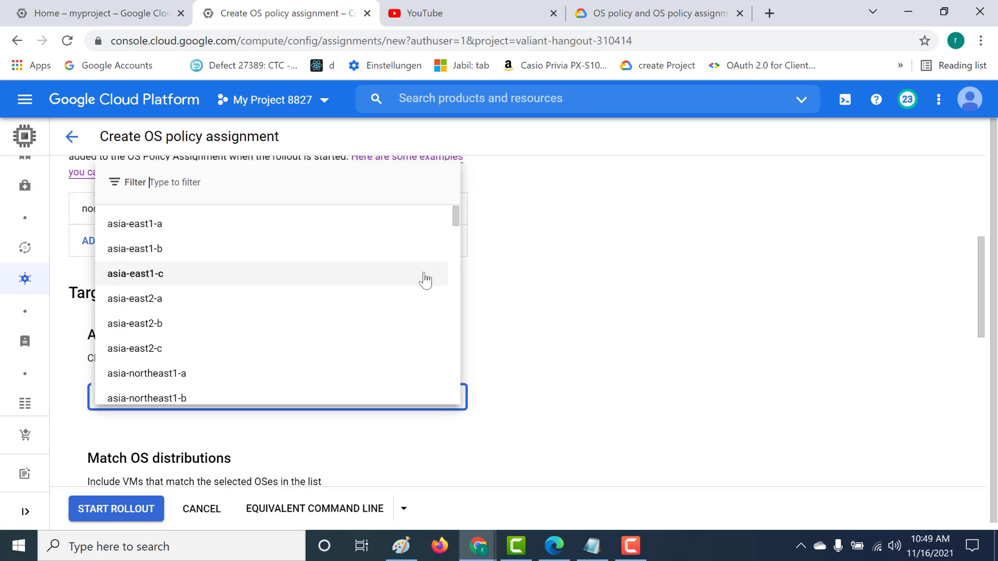
type("us")
key("BackSpace")
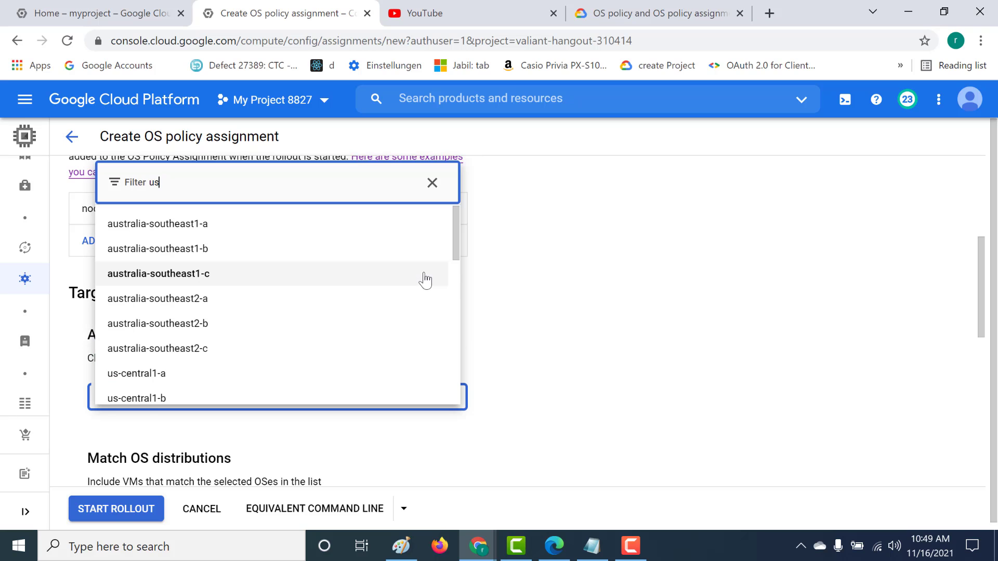
type("-")
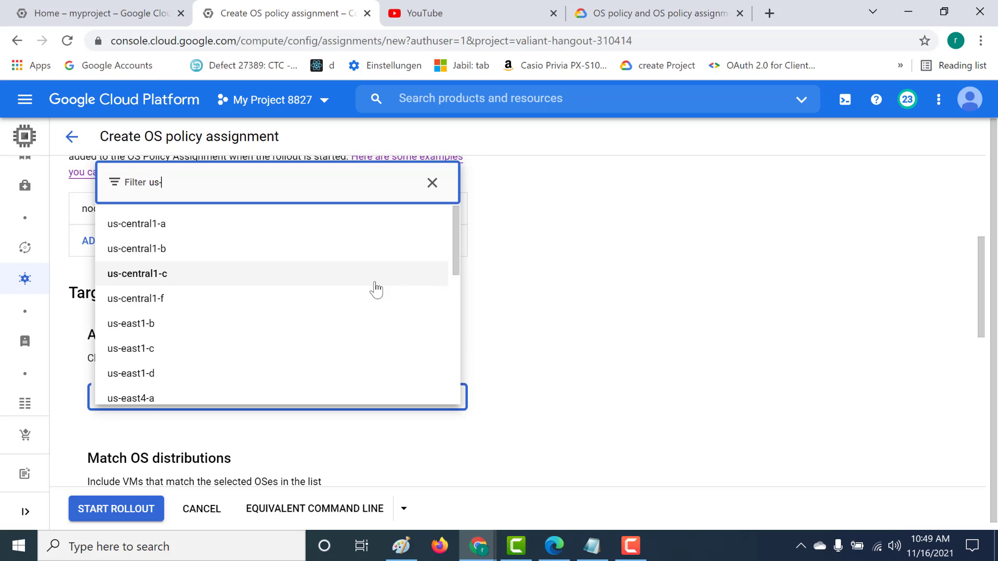
left_click(208, 229)
Start and confirm the assignment rollout without any OS filter or labels, and dismiss the notification
scroll(130, 442, "down", 1)
scroll(130, 442, "down", 5)
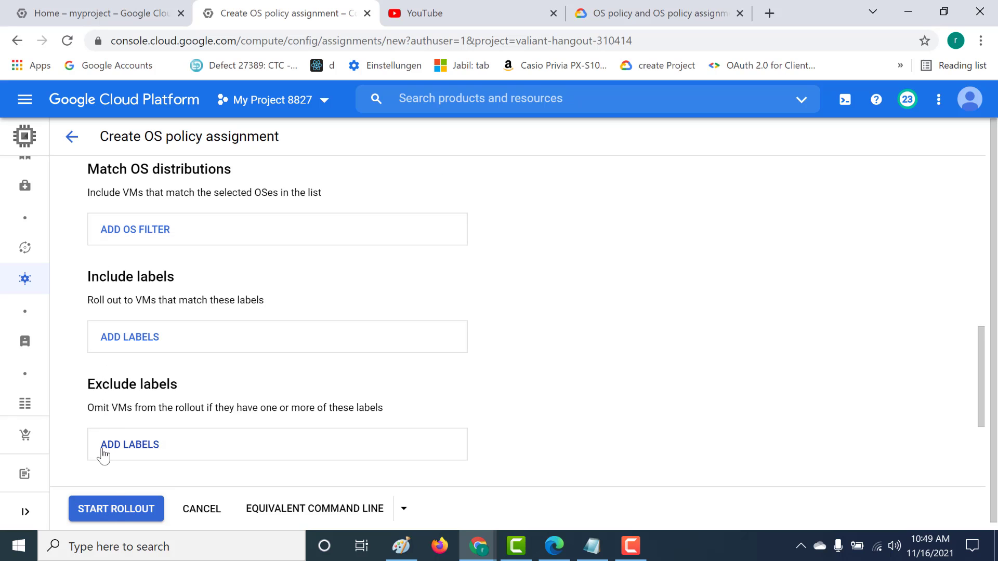
left_click(97, 517)
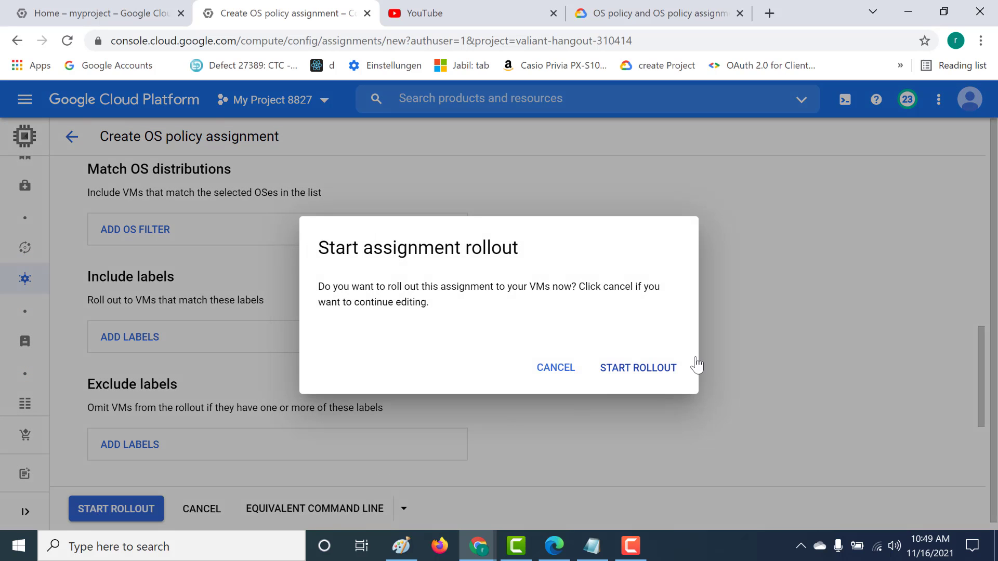
left_click(674, 370)
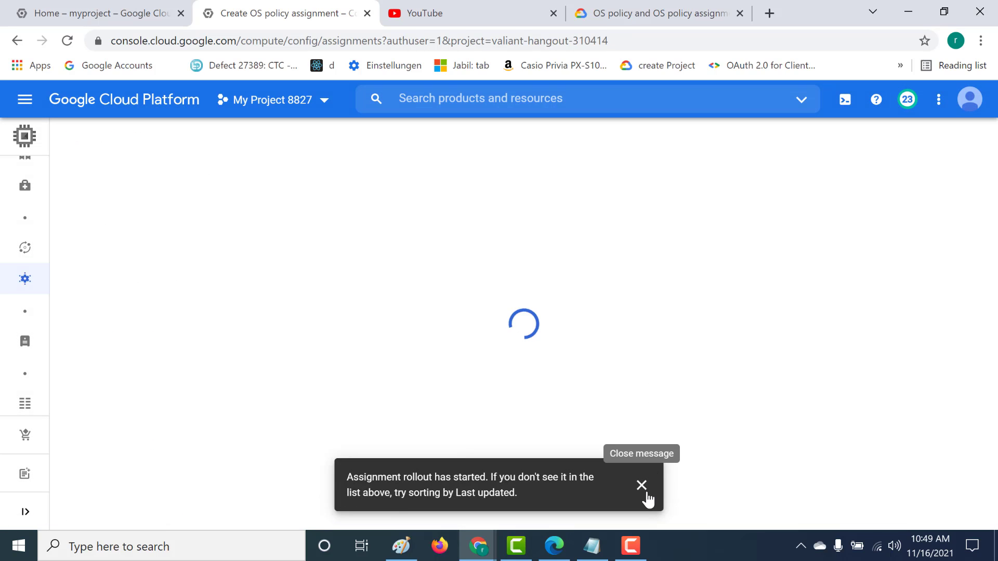
left_click(642, 486)
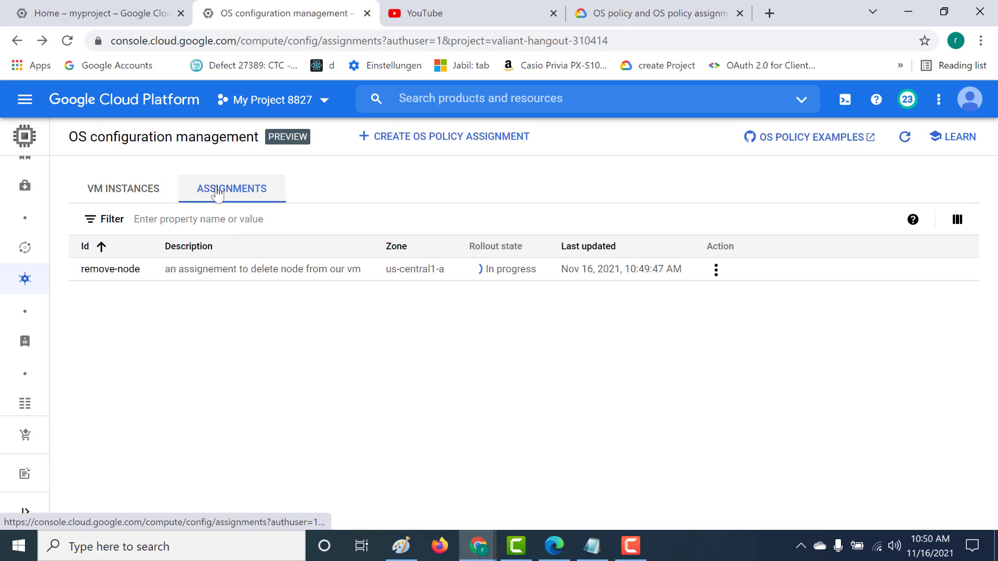
Open the remove-node assignment's details and examine the validate script of its assigned OS policy
left_click(127, 279)
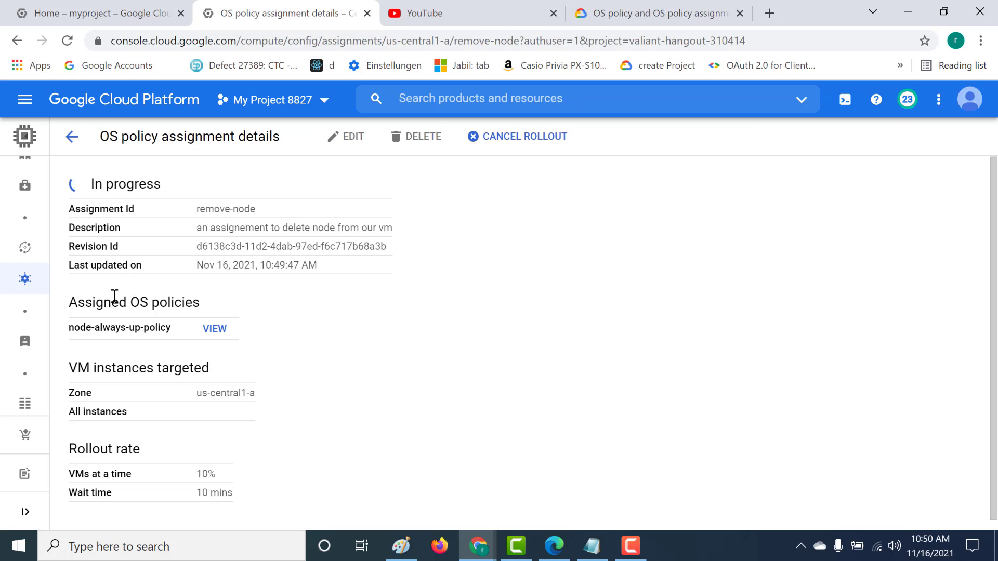
left_click(213, 329)
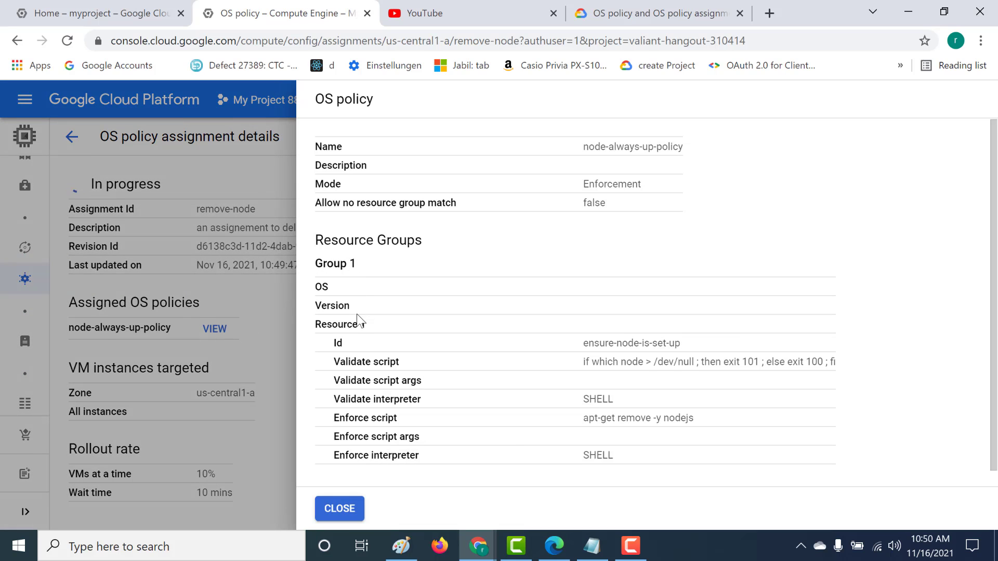
left_click_drag(351, 361, 415, 371)
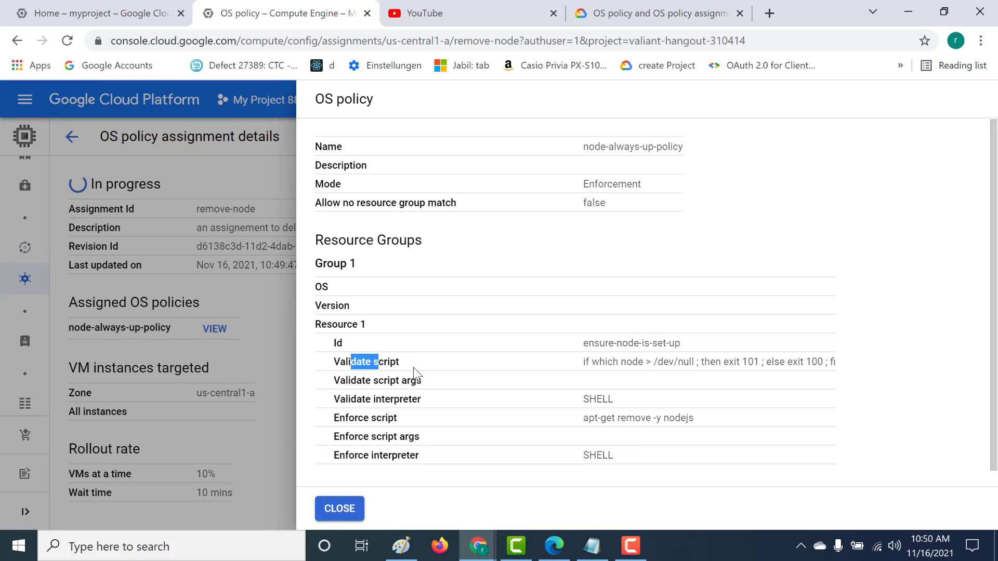
left_click(560, 372)
left_click_drag(402, 361, 339, 362)
left_click(595, 362)
left_click_drag(596, 362, 835, 364)
left_click(834, 358)
left_click_drag(583, 362, 805, 359)
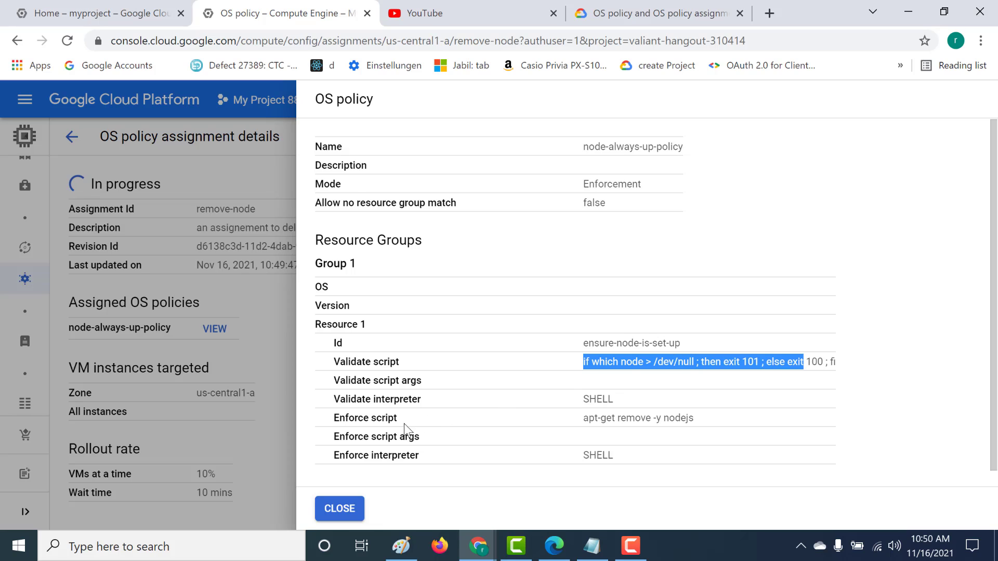
Read the enforce script and the remaining resource settings of the assigned OS policy
left_click_drag(404, 424, 370, 419)
left_click_drag(584, 419, 684, 417)
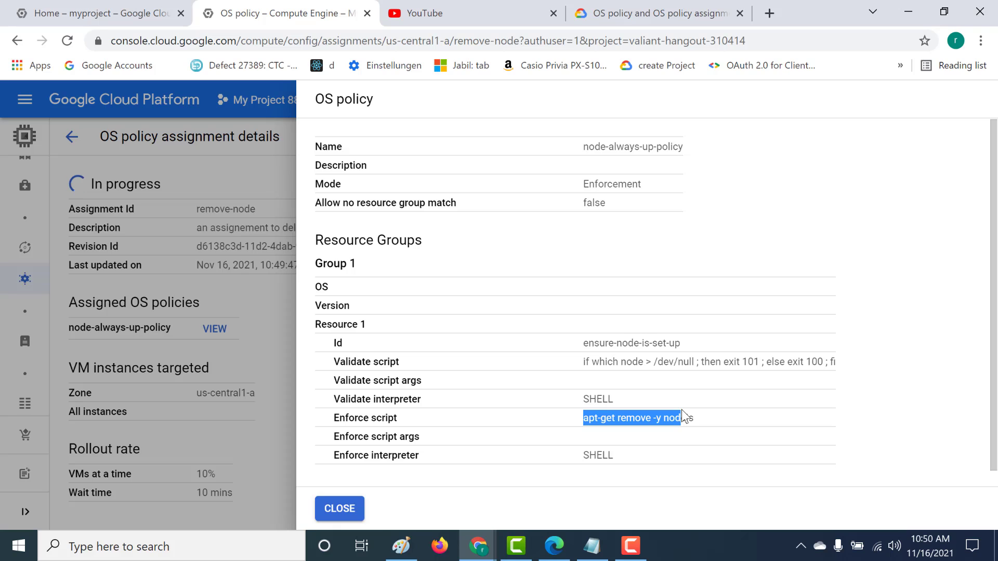
left_click(623, 503)
left_click_drag(657, 458, 593, 362)
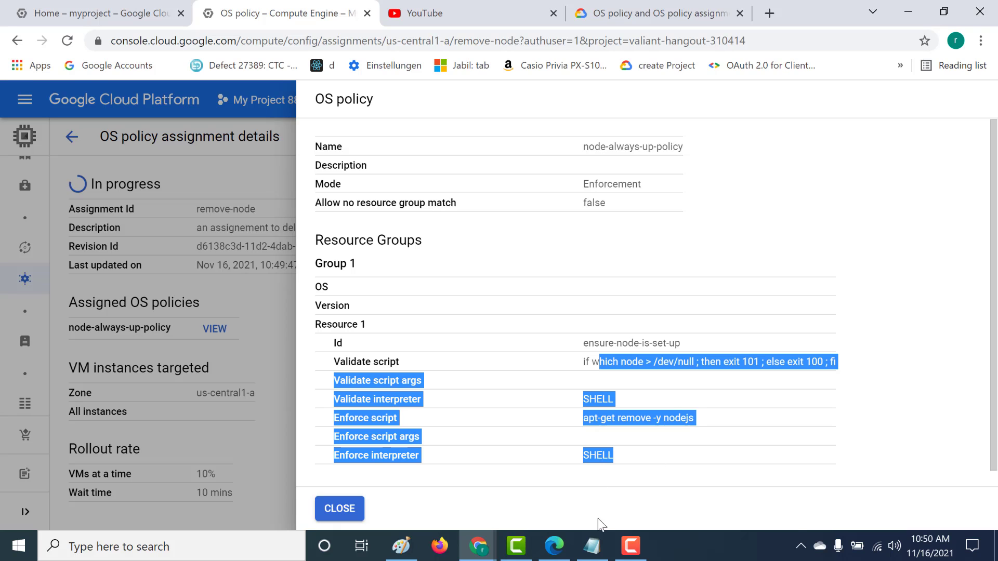
Compare the assigned OS policy with the node.yml file in Notepad, return to the browser and close the policy details
left_click(593, 544)
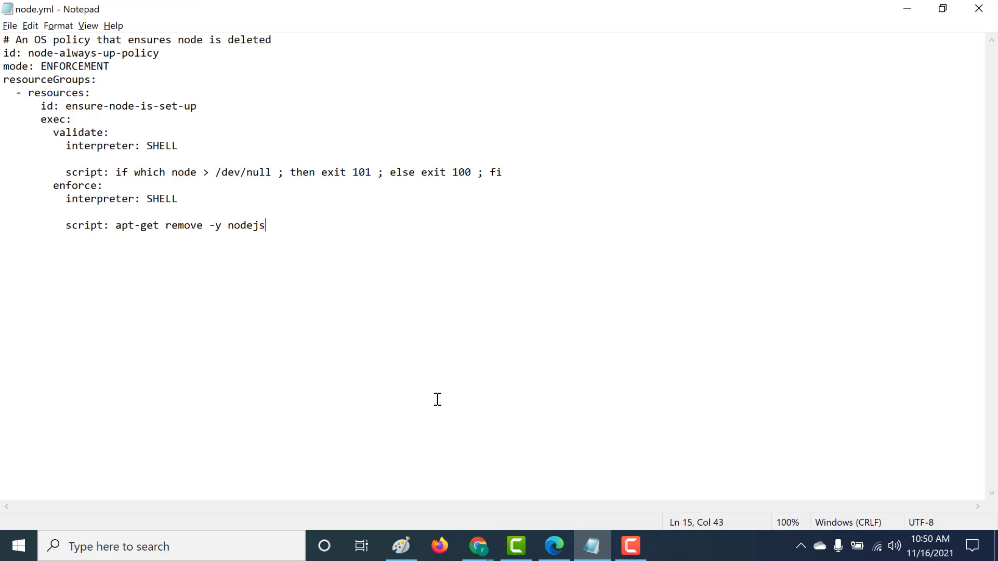
key("alt+Tab")
left_click(446, 368)
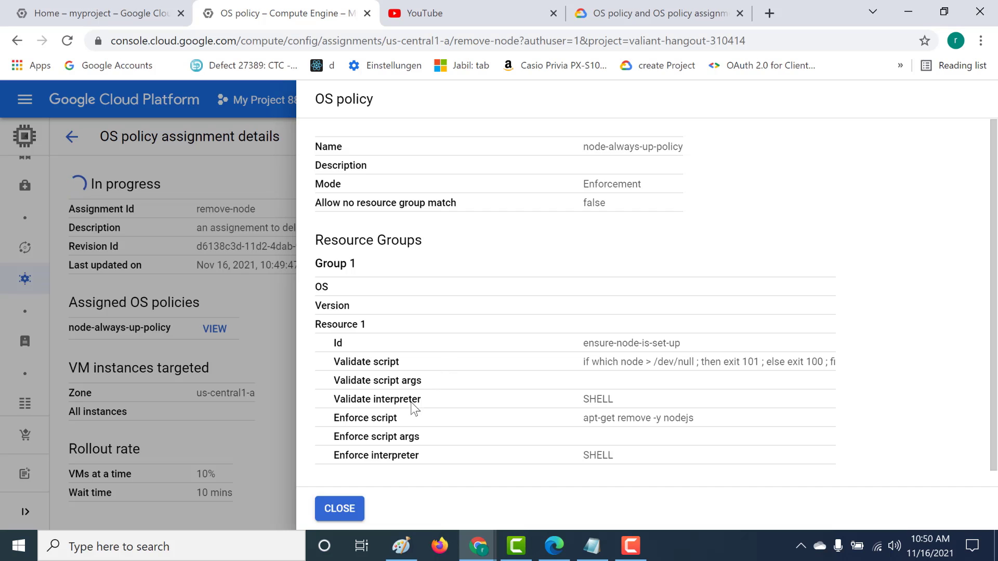
left_click(334, 505)
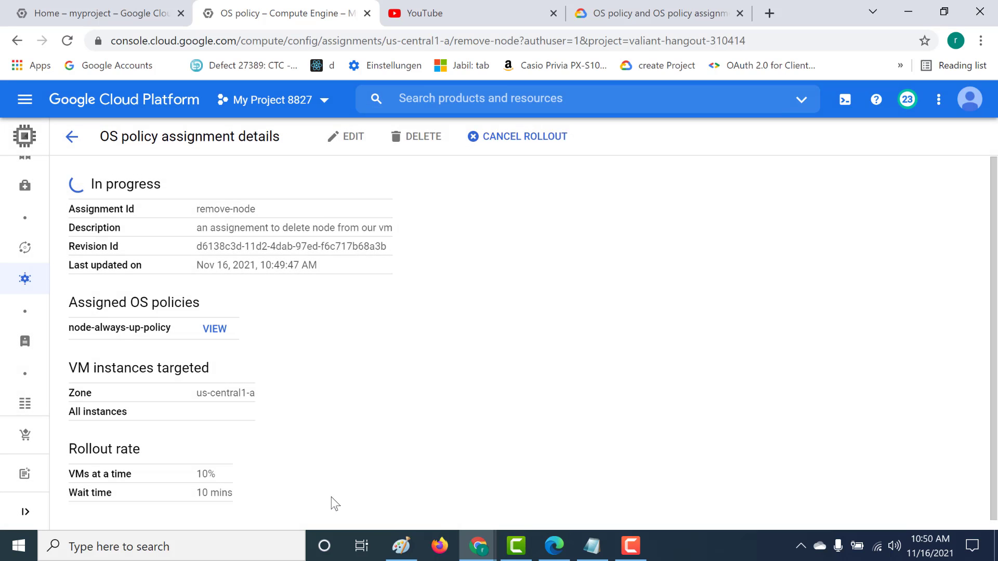
Go back to OS configuration management, check the policy state of instance-1 among the VM instances and open its details
left_click(72, 136)
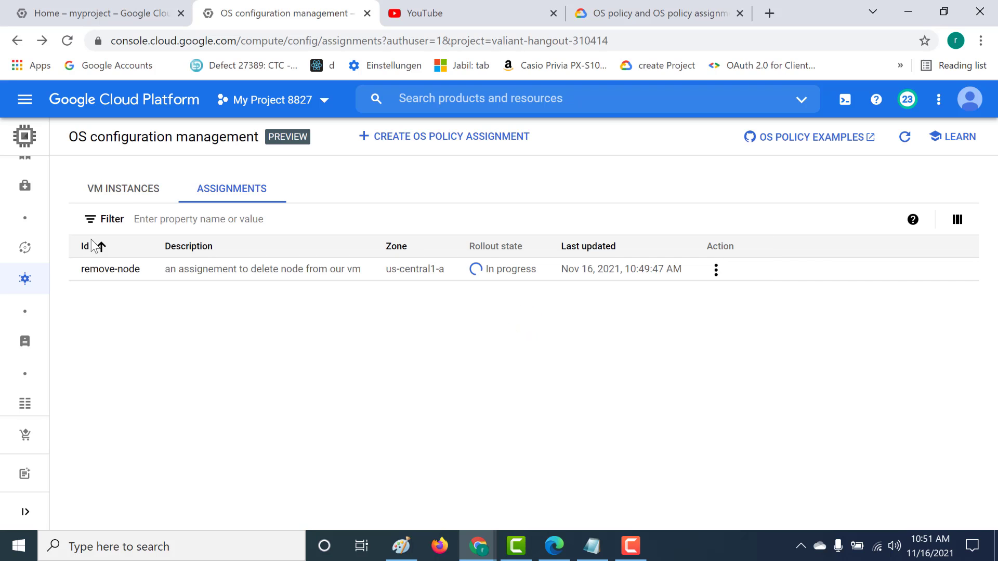
left_click(135, 194)
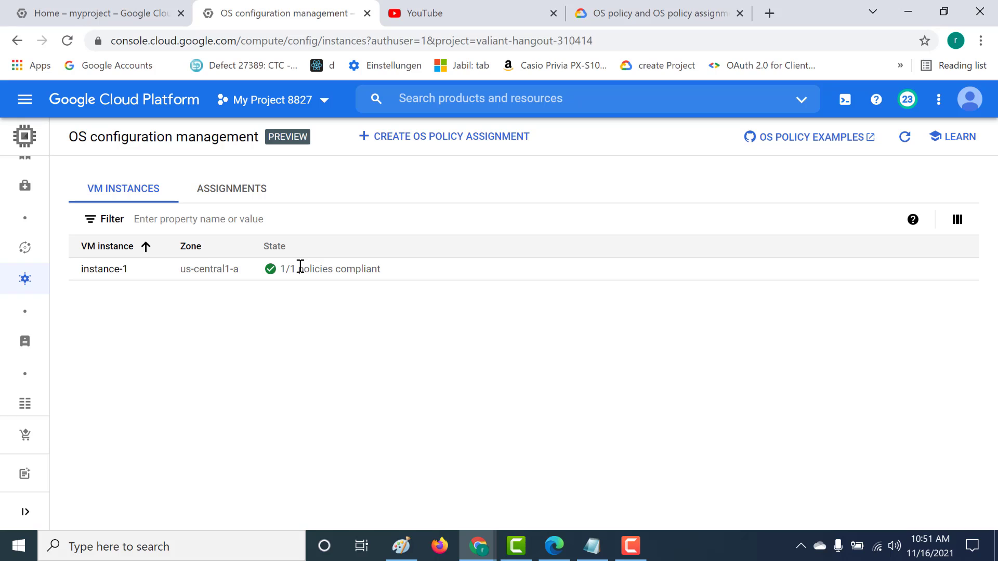
left_click_drag(286, 269, 378, 263)
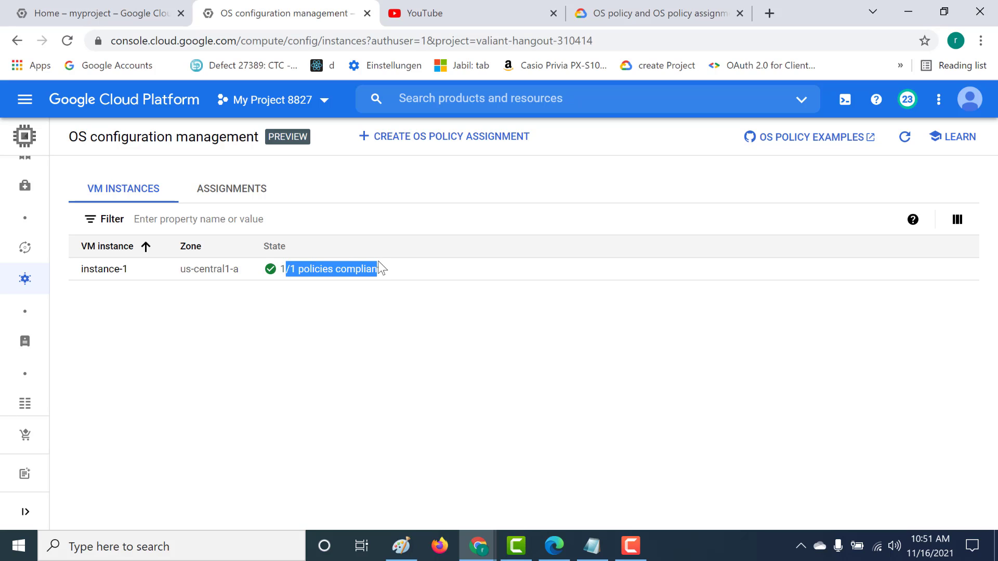
left_click(106, 272)
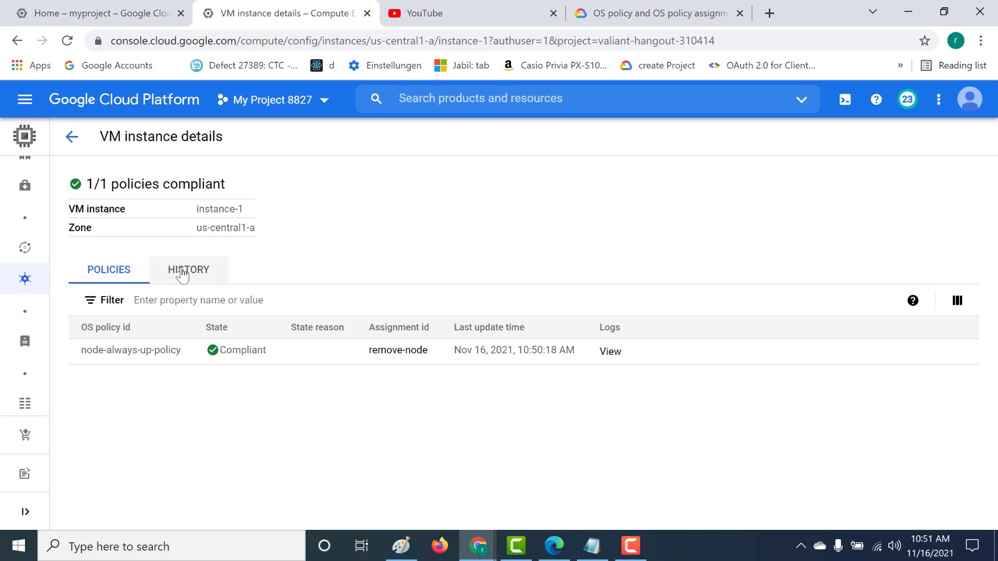
Examine the history logs of instance-1 for the compliance state before and after policy enforcement
left_click(182, 275)
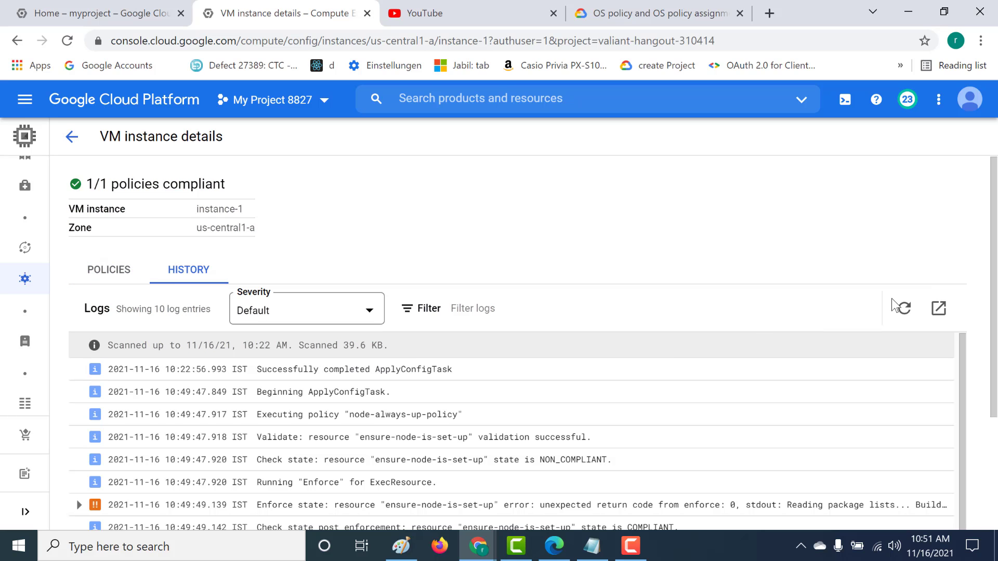
left_click_drag(995, 281, 987, 400)
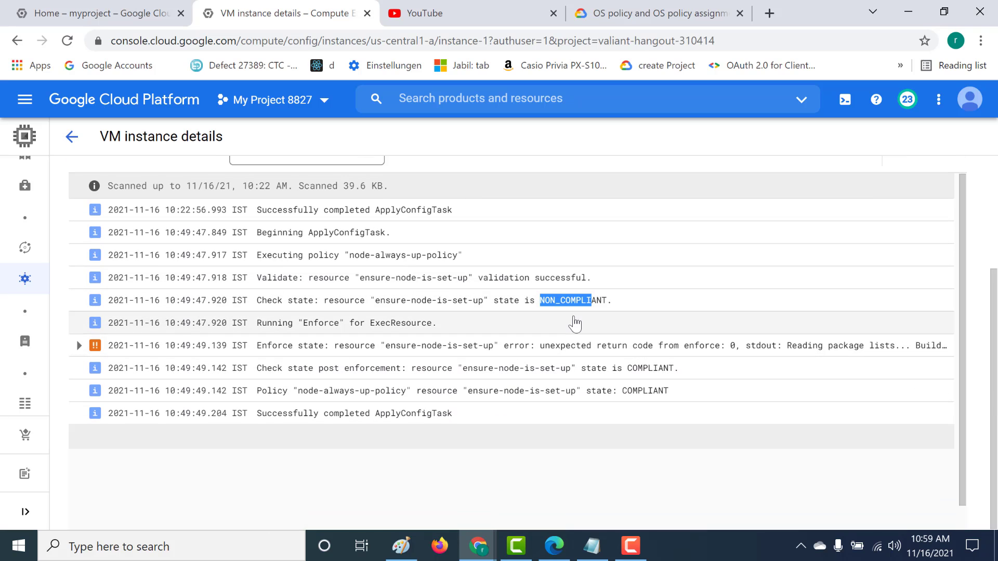
left_click(548, 311)
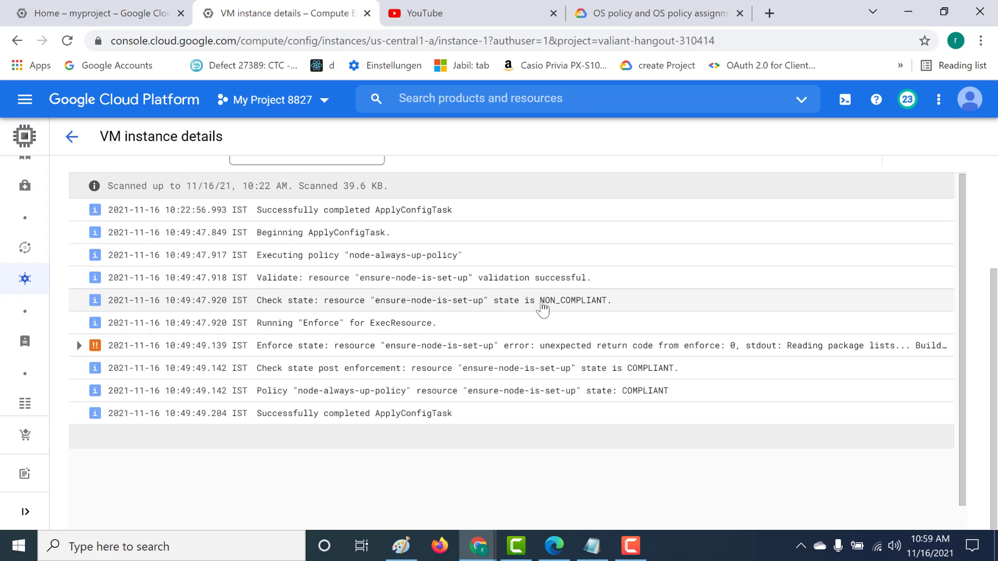
left_click_drag(541, 303, 582, 307)
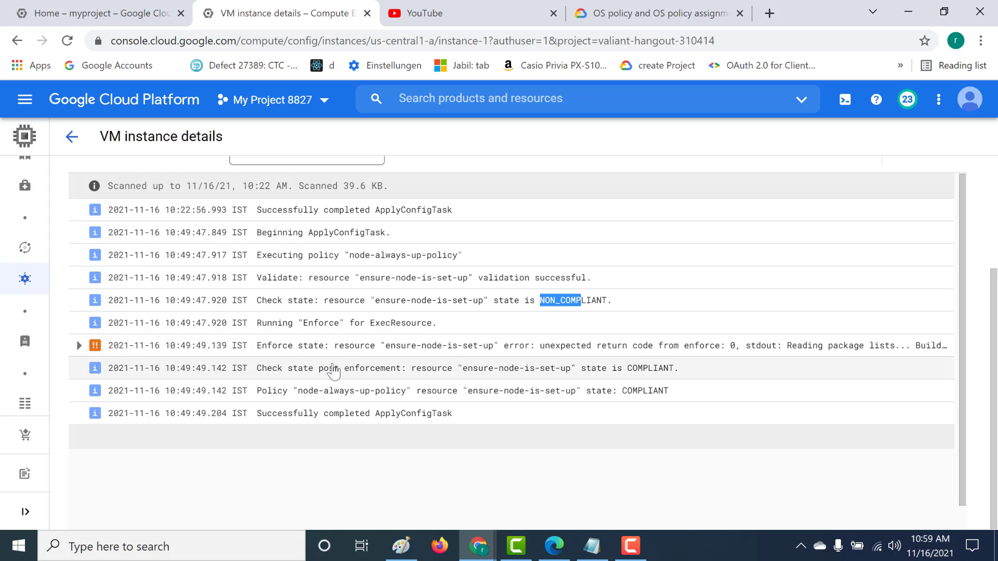
left_click_drag(334, 369, 361, 373)
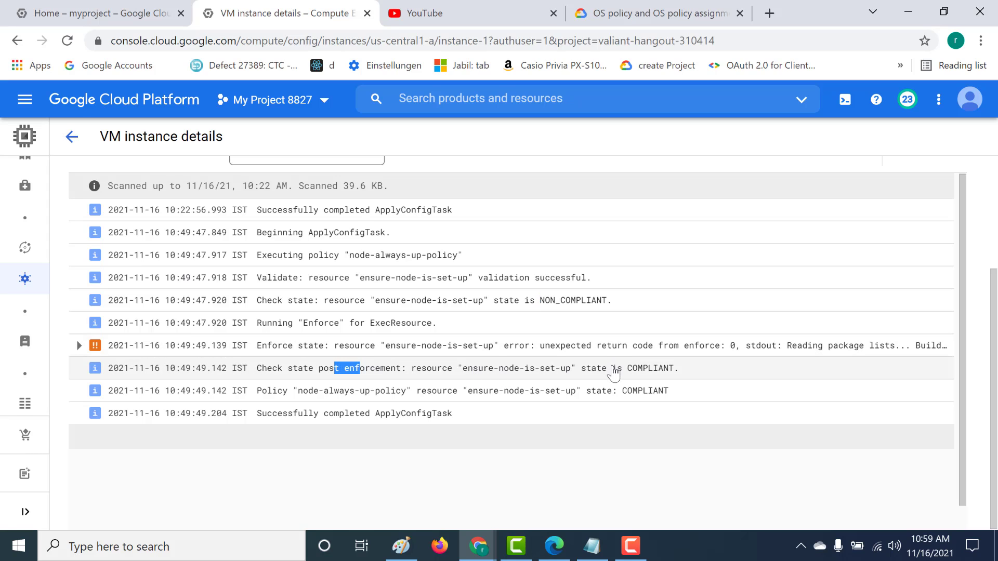
left_click_drag(628, 370, 575, 428)
left_click(577, 429)
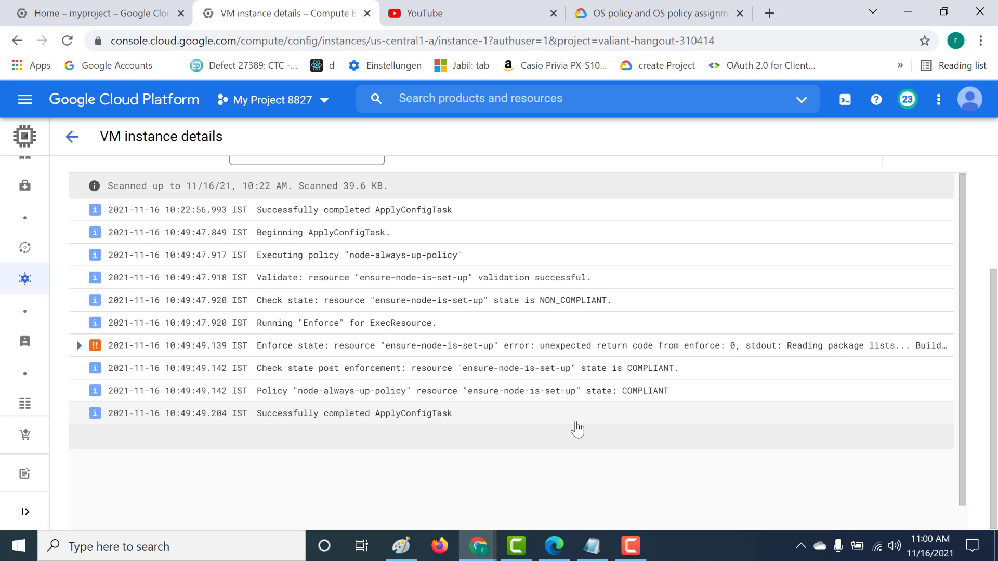
Switch to the SSH terminal of instance-1, run node -v to check for Node.js, and minimize the terminal
left_click(477, 546)
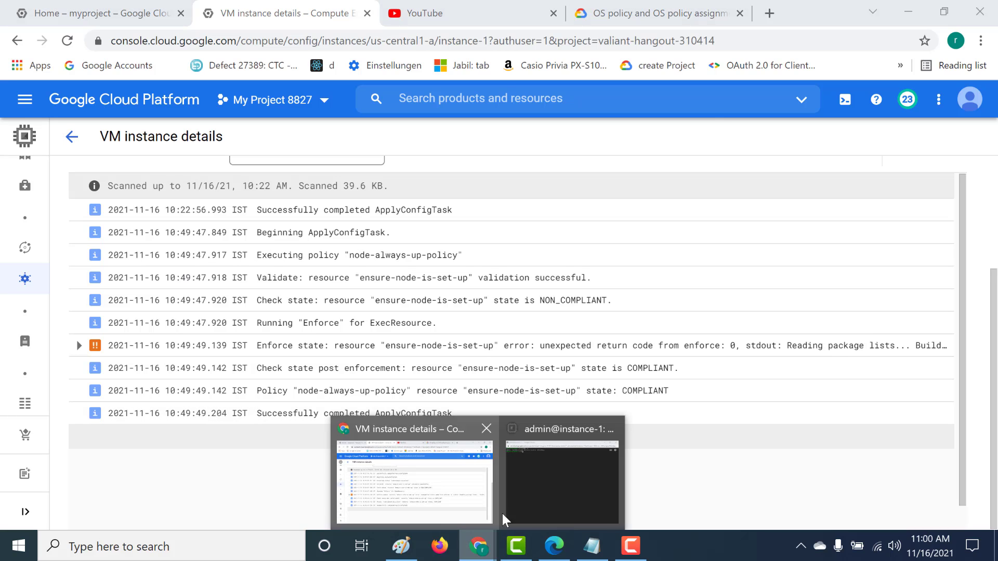
left_click(519, 495)
type("n")
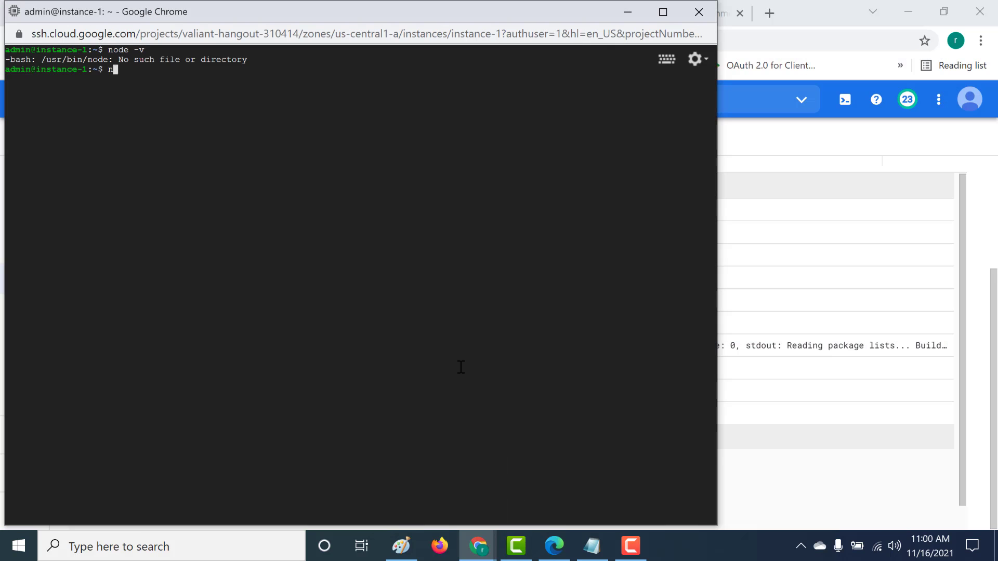
type("ode -v")
key("Return")
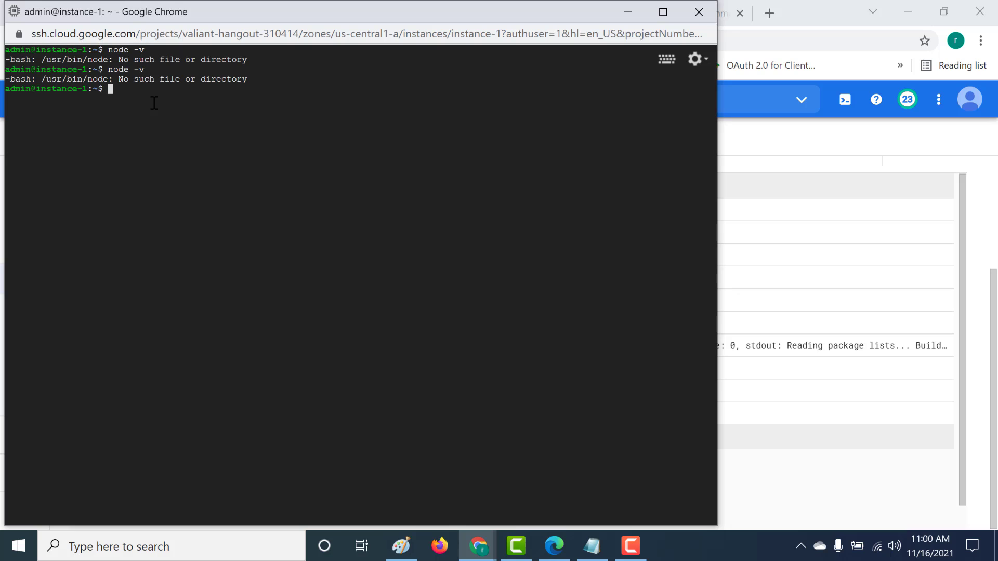
left_click(627, 12)
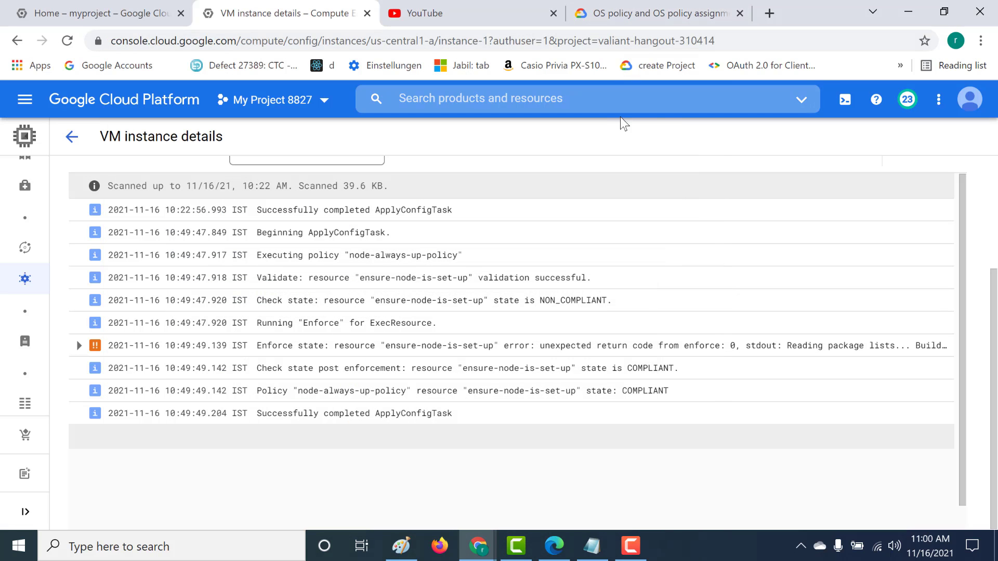